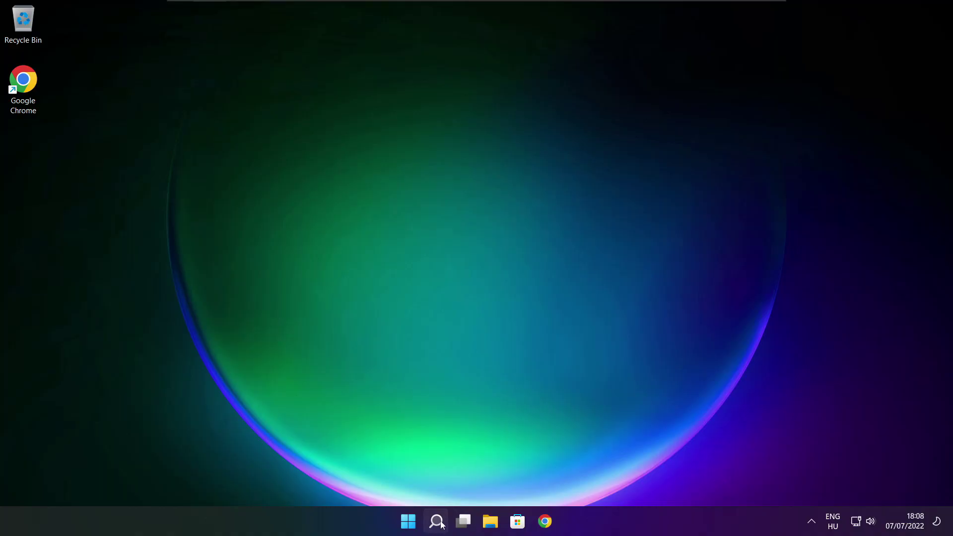
Step: Search Windows for 'device manager' and launch Device Manager from the best match
left_click(440, 526)
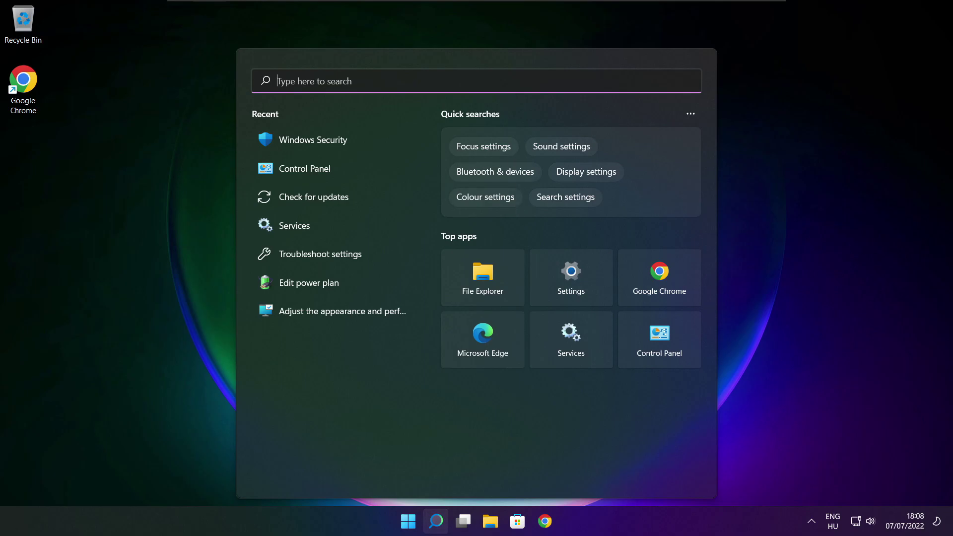
type("devic")
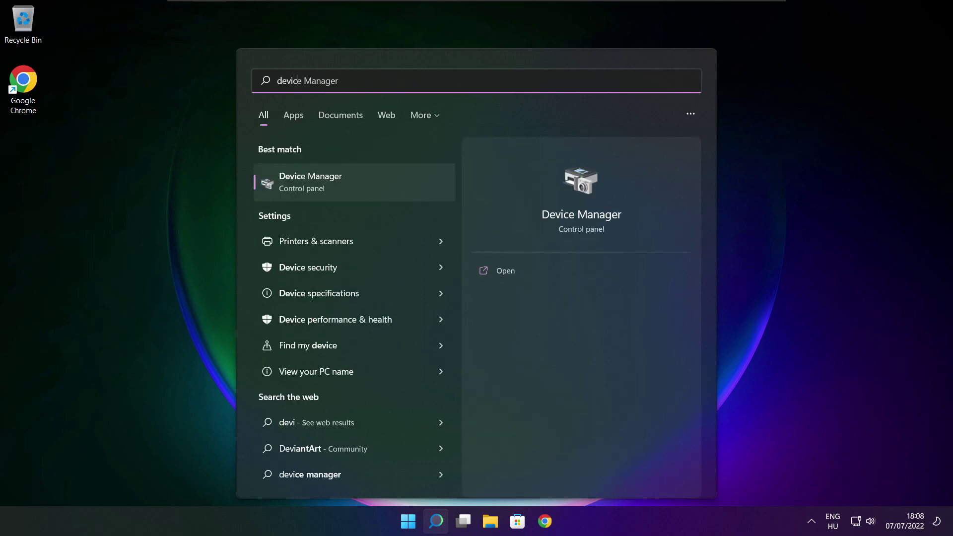
type("e mana")
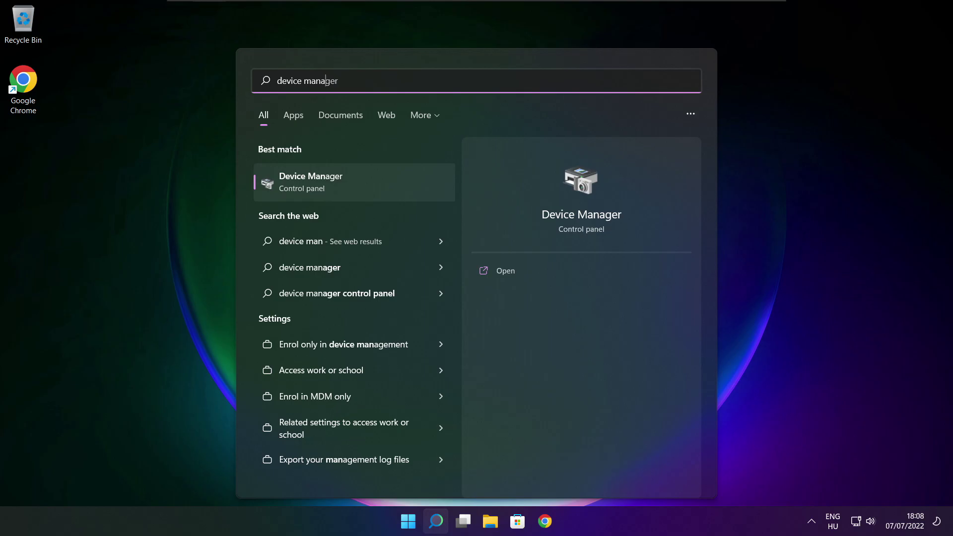
type("ger")
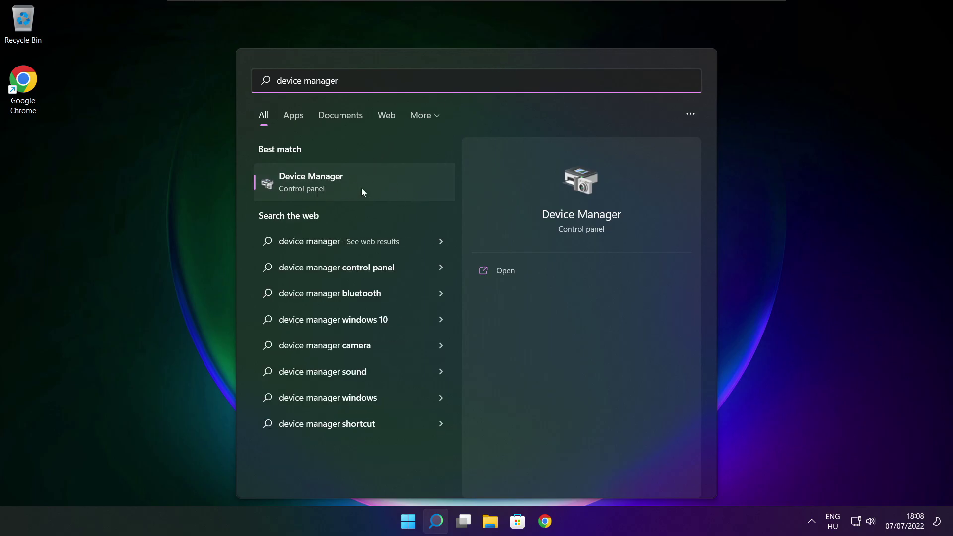
left_click(391, 185)
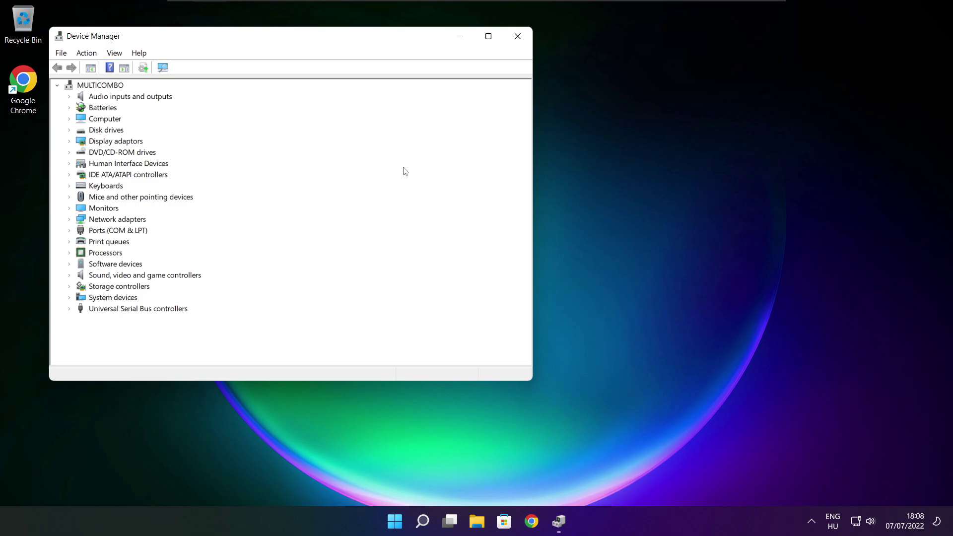
Step: Run an automatic driver search for the VMware SVGA 3D display adaptor, which finds the best driver already installed
left_click(488, 37)
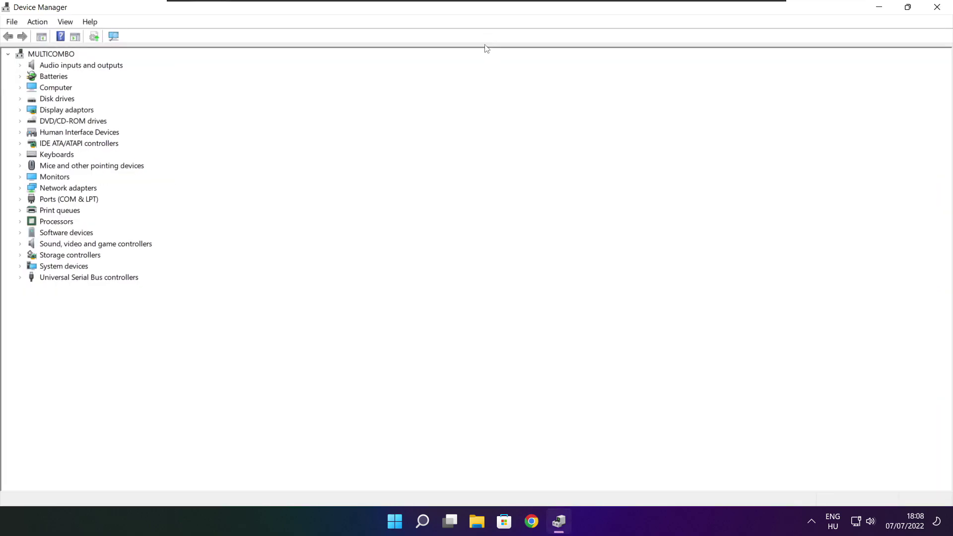
left_click(58, 111)
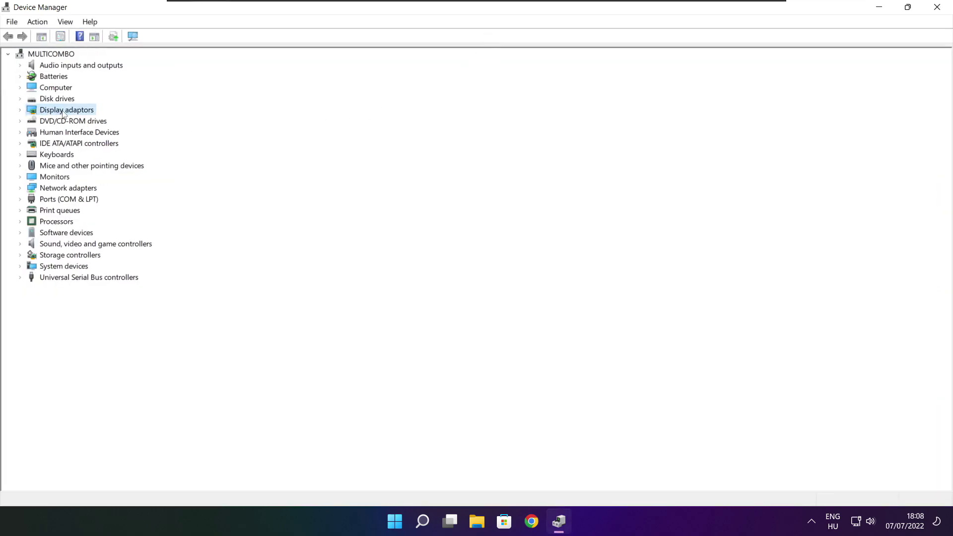
left_click(20, 110)
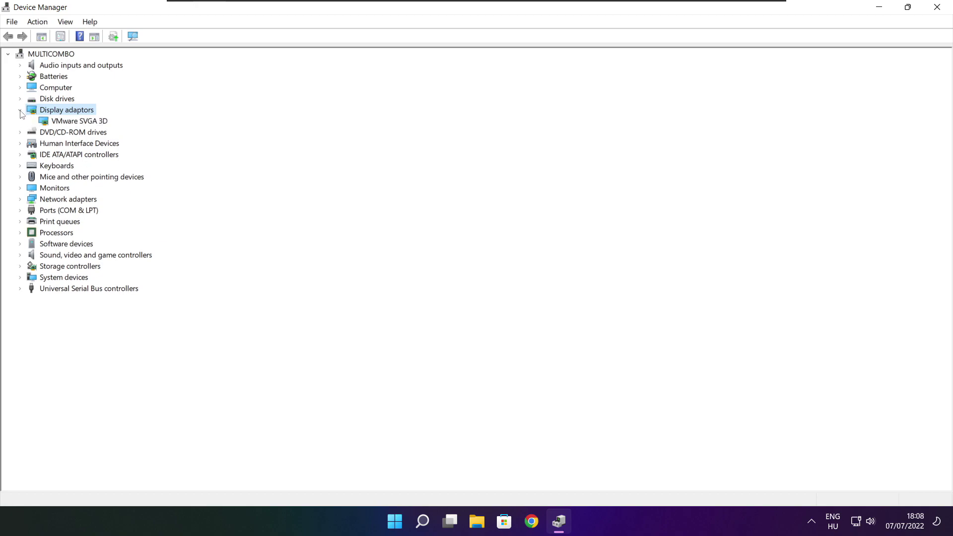
left_click(50, 123)
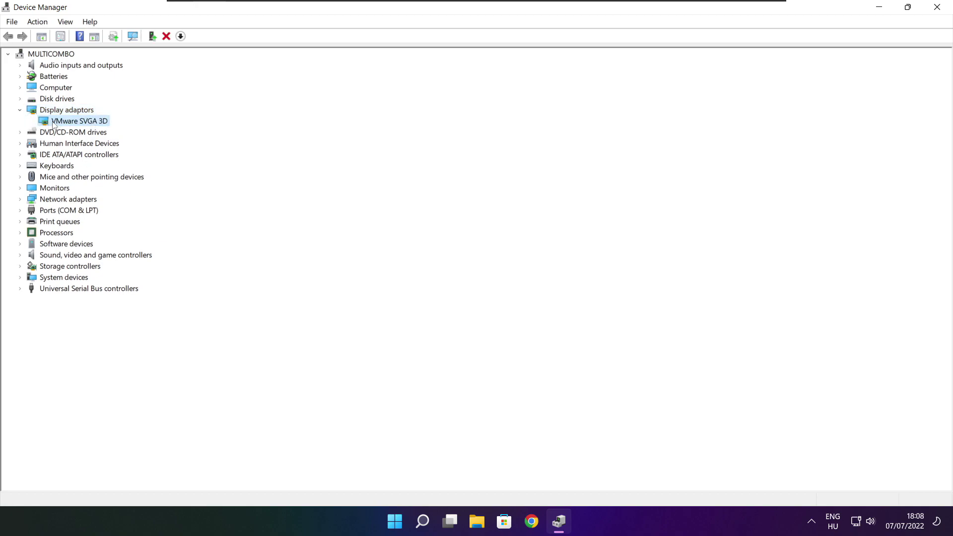
right_click(69, 121)
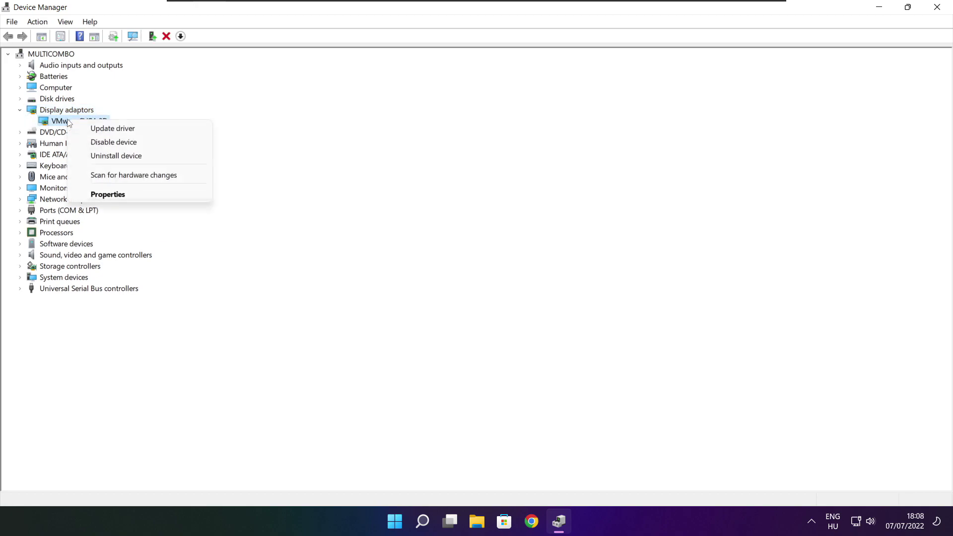
left_click(136, 128)
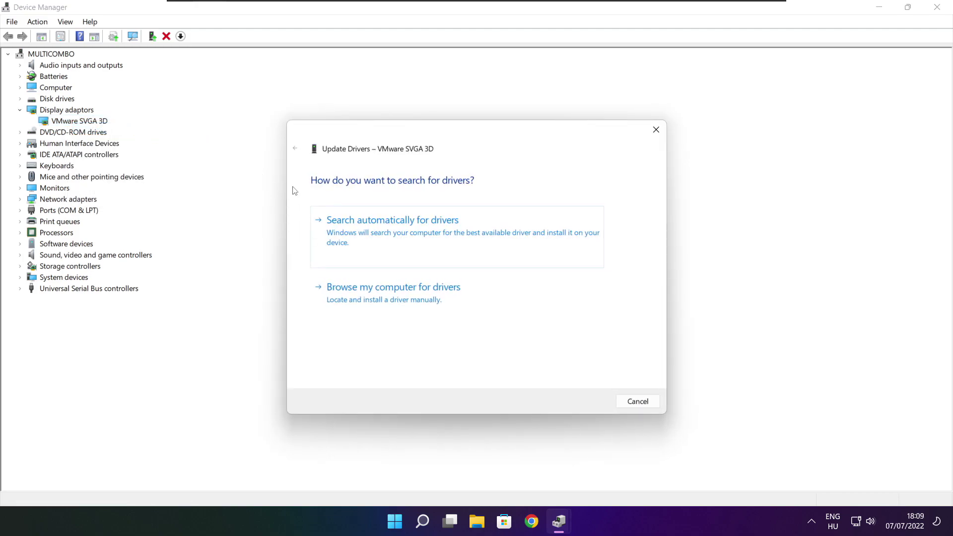
left_click(439, 239)
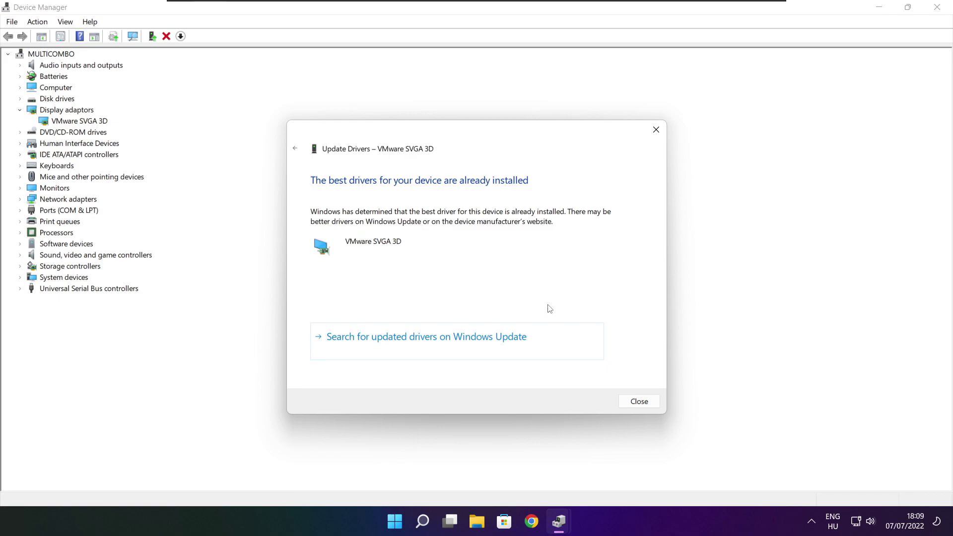
left_click(639, 403)
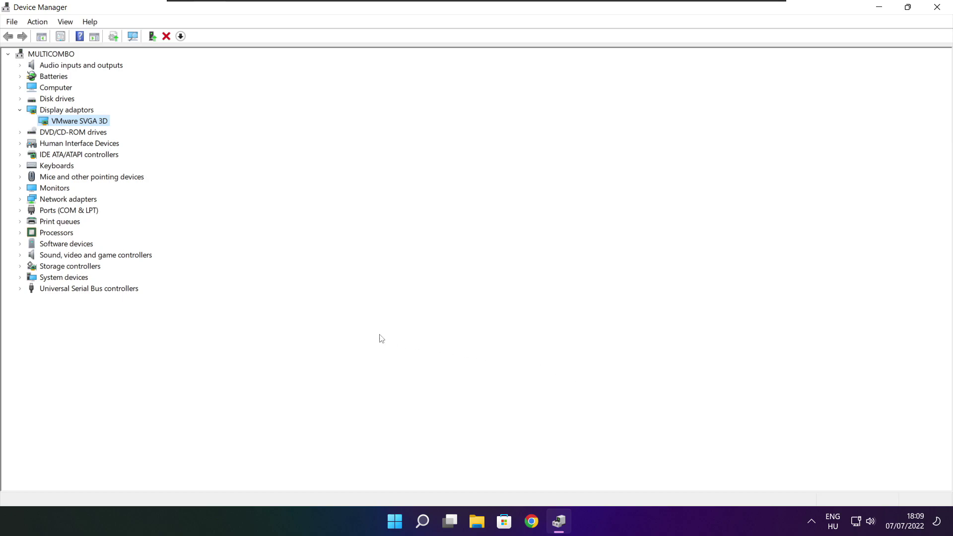
left_click(30, 258)
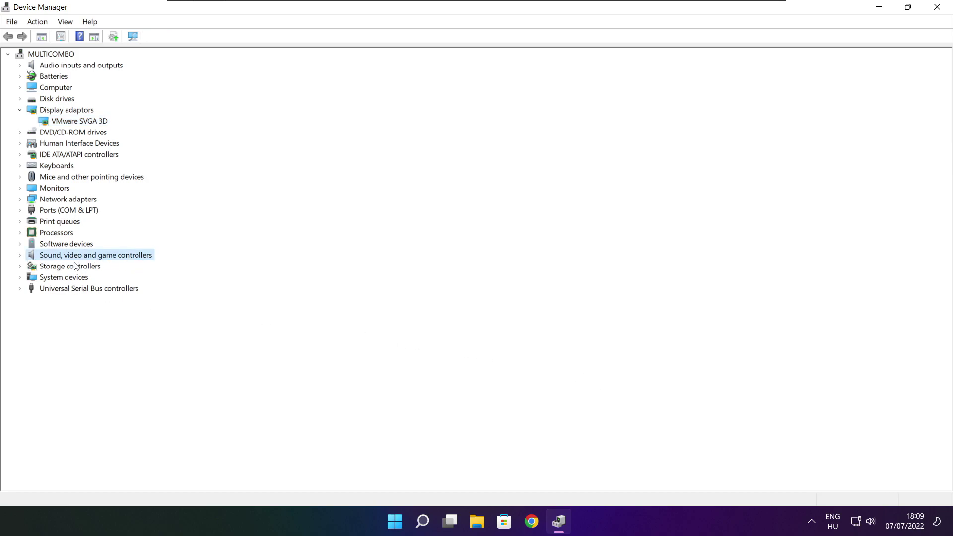
Step: Run an automatic driver search for the High Definition Audio Device, then close Device Manager
left_click(20, 255)
left_click(92, 269)
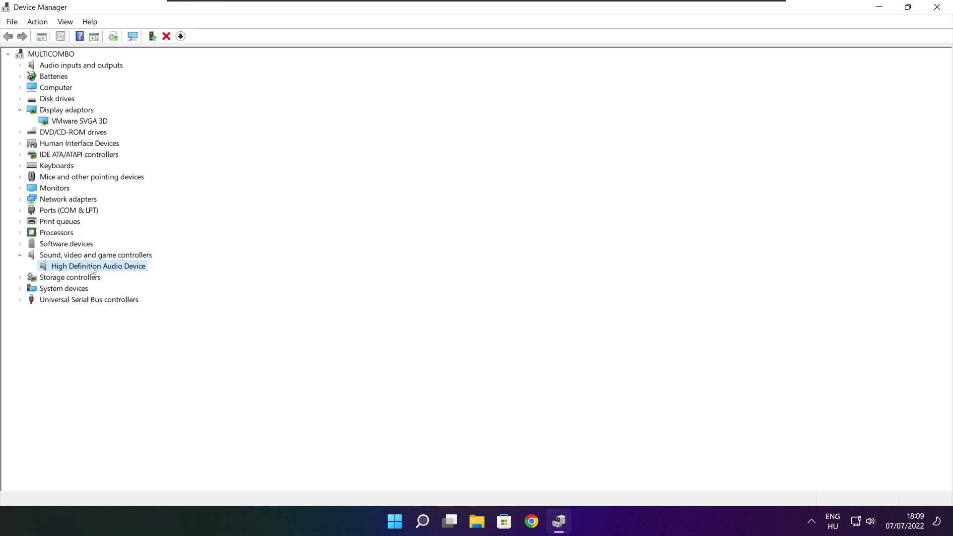
right_click(93, 269)
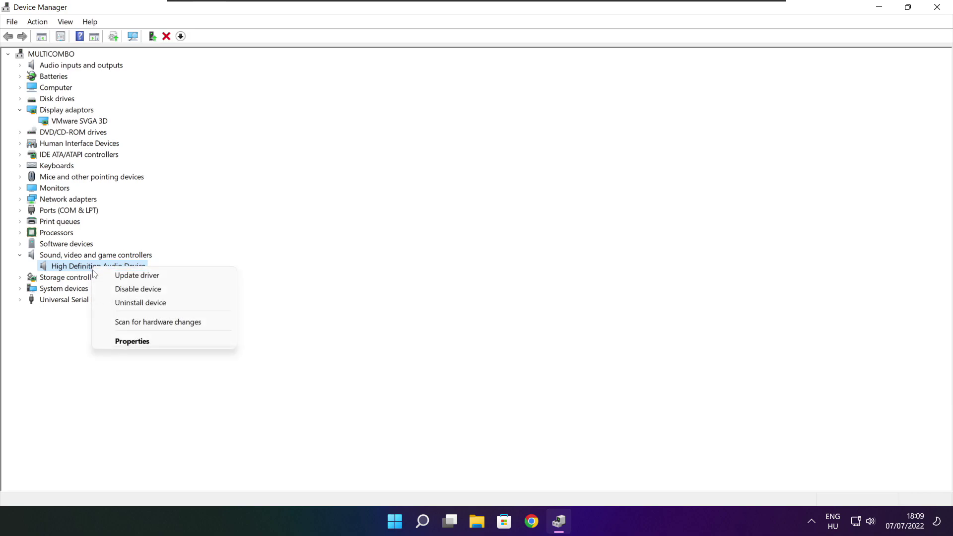
left_click(186, 280)
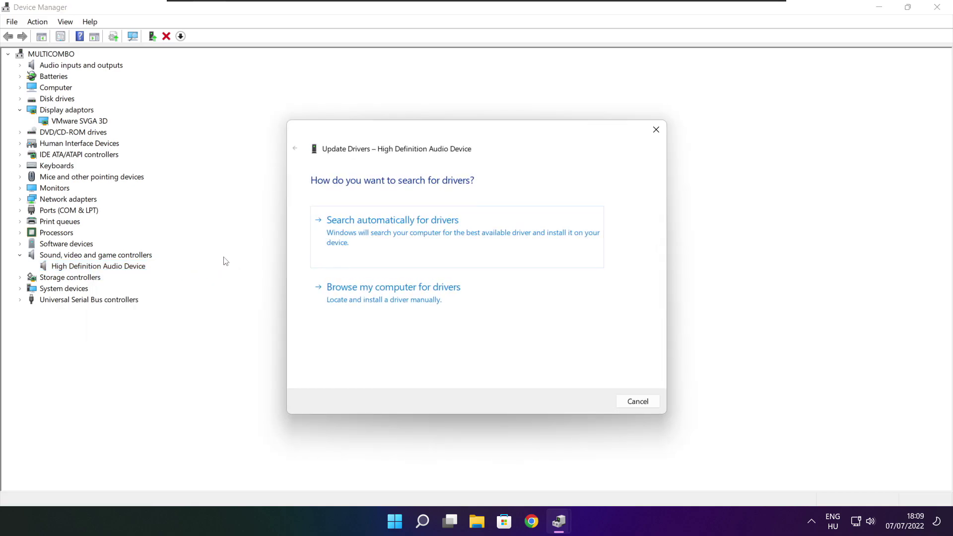
left_click(413, 236)
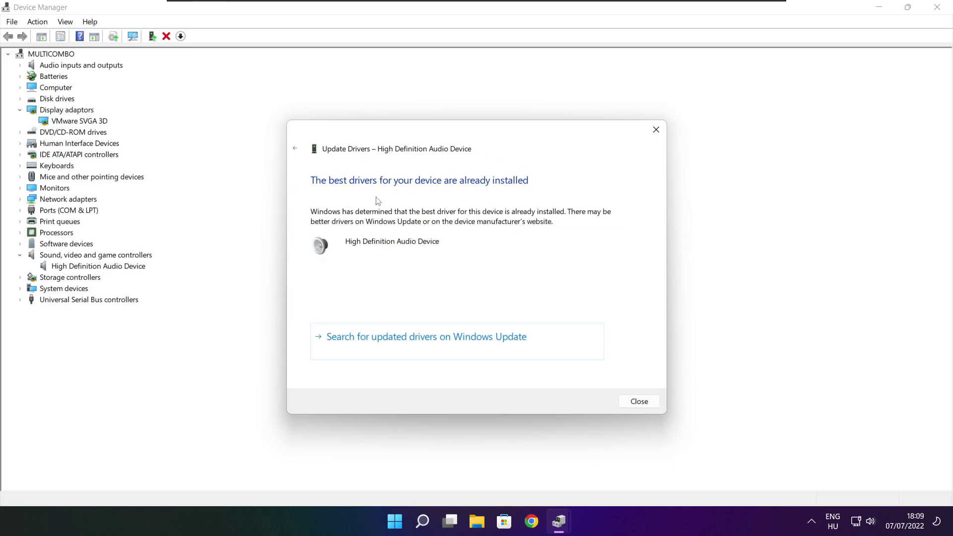
left_click(640, 402)
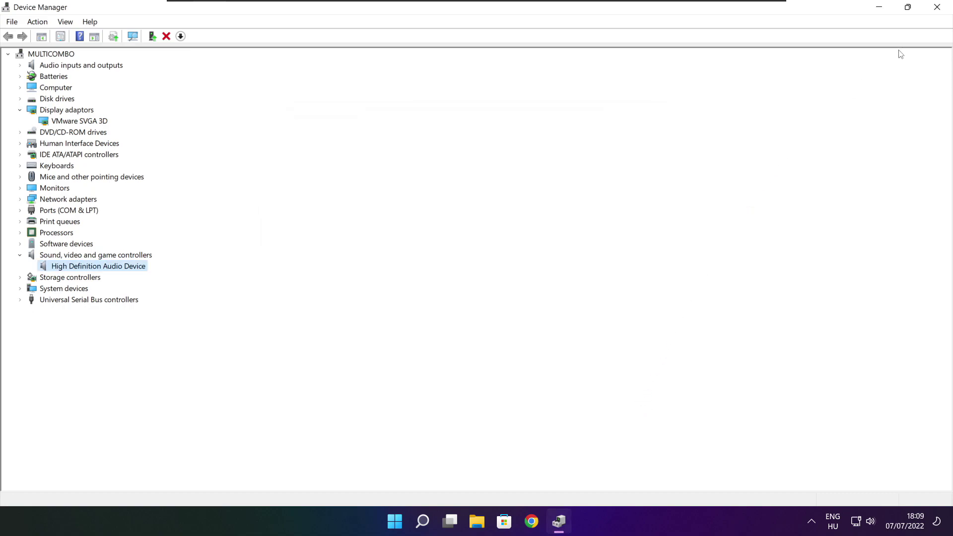
left_click(939, 11)
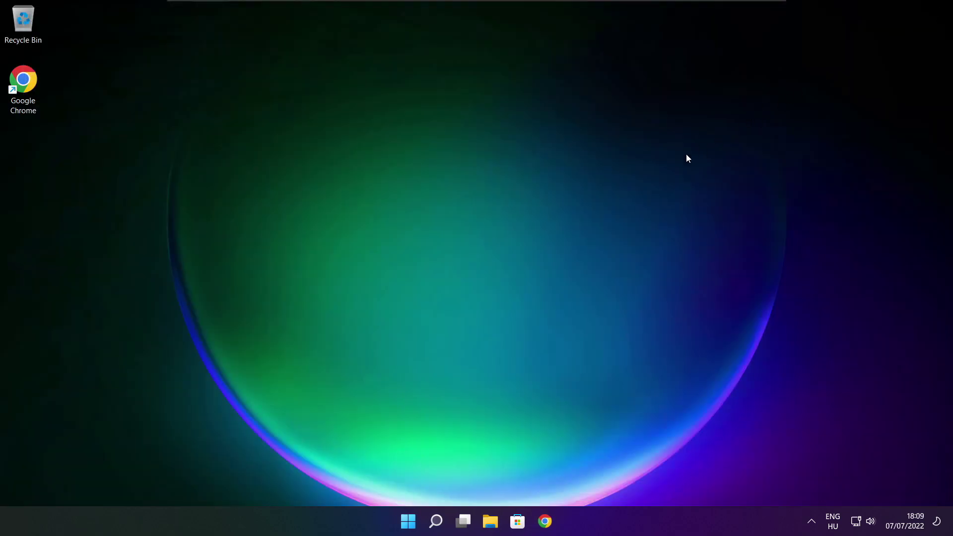
Step: Search Windows for 'edit power plan'
left_click(437, 523)
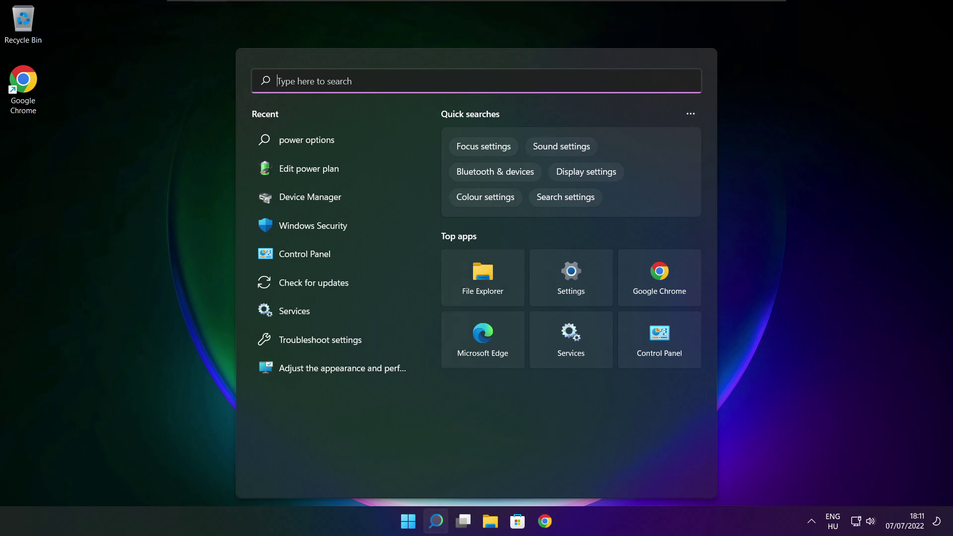
type("edit")
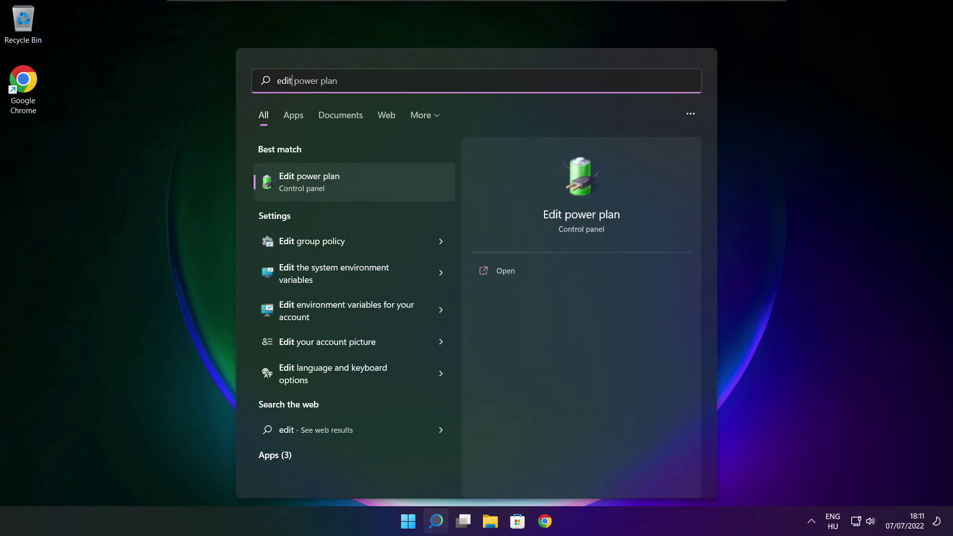
type(" power plan")
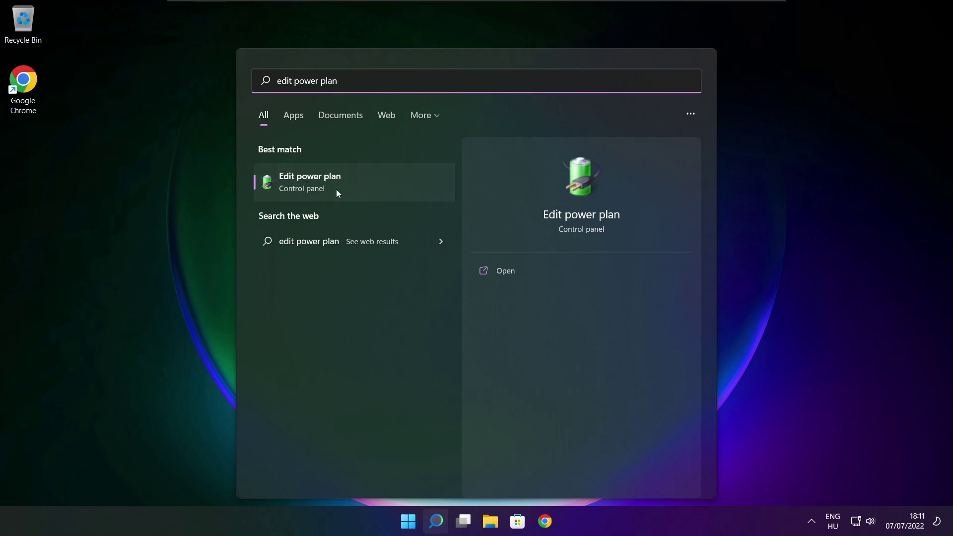
Step: Switch the active power plan from Balanced to High performance, then close Power Options
left_click(377, 185)
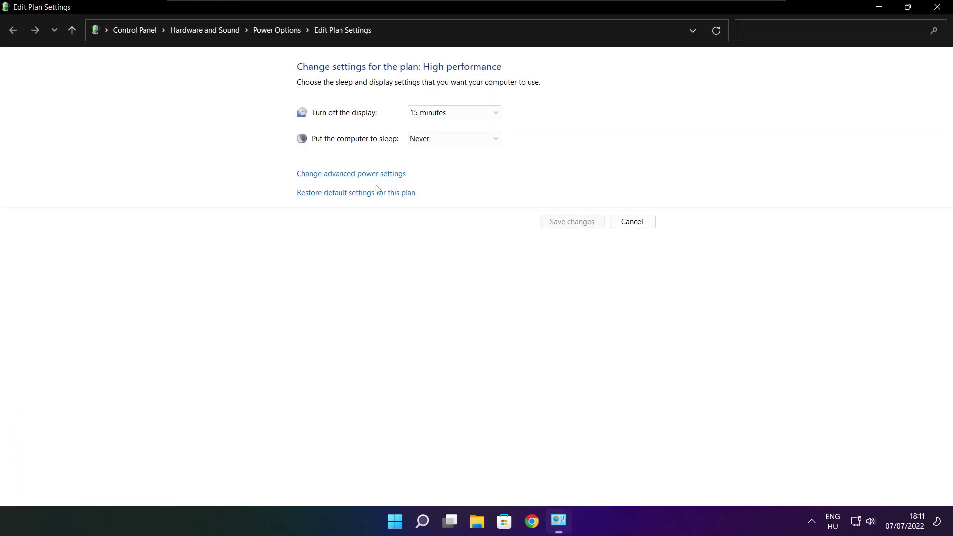
left_click(277, 30)
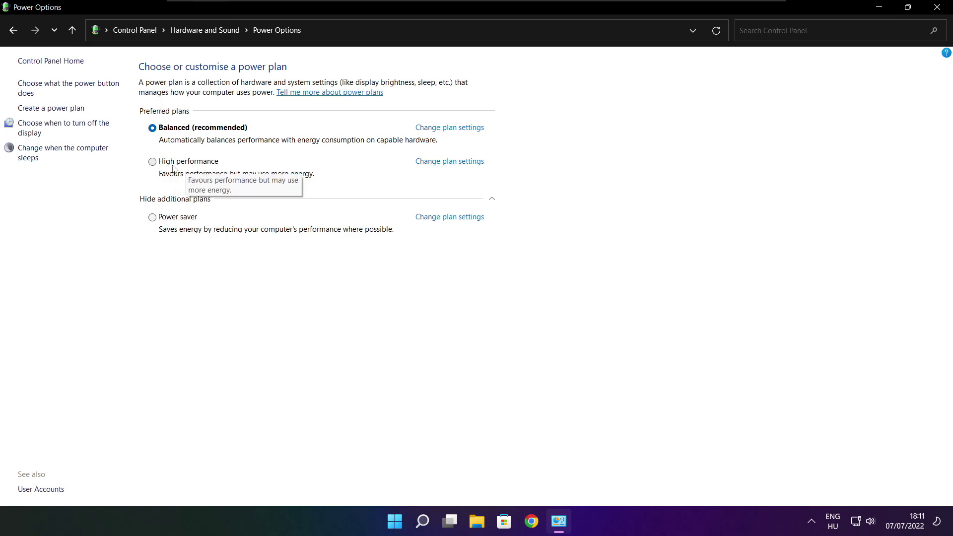
left_click(199, 165)
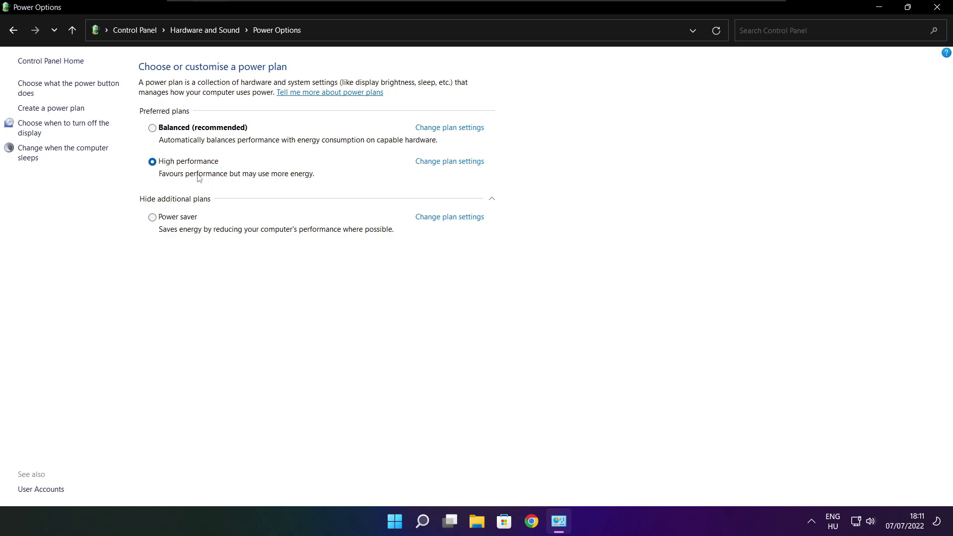
left_click(941, 7)
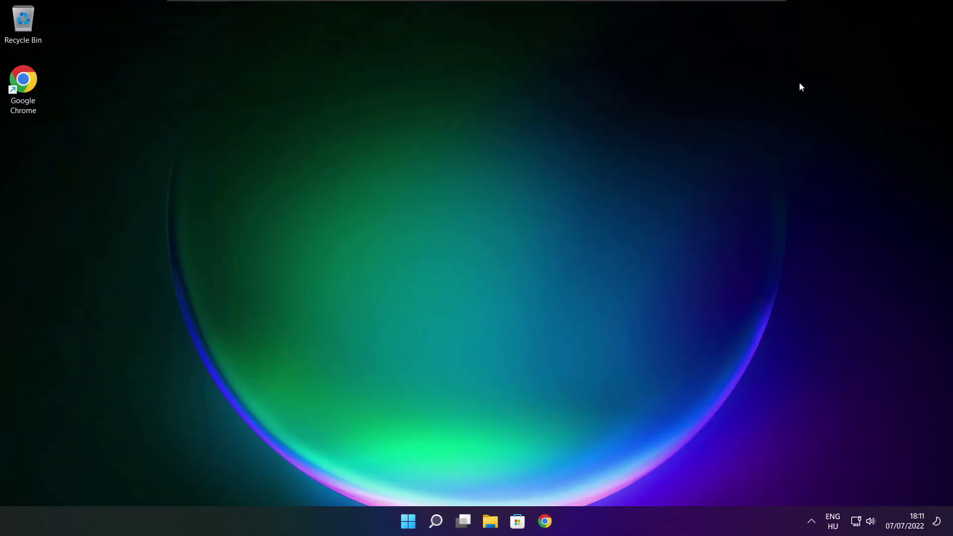
Step: Search 'game mode' and open the Gaming > Game Mode settings page
left_click(436, 522)
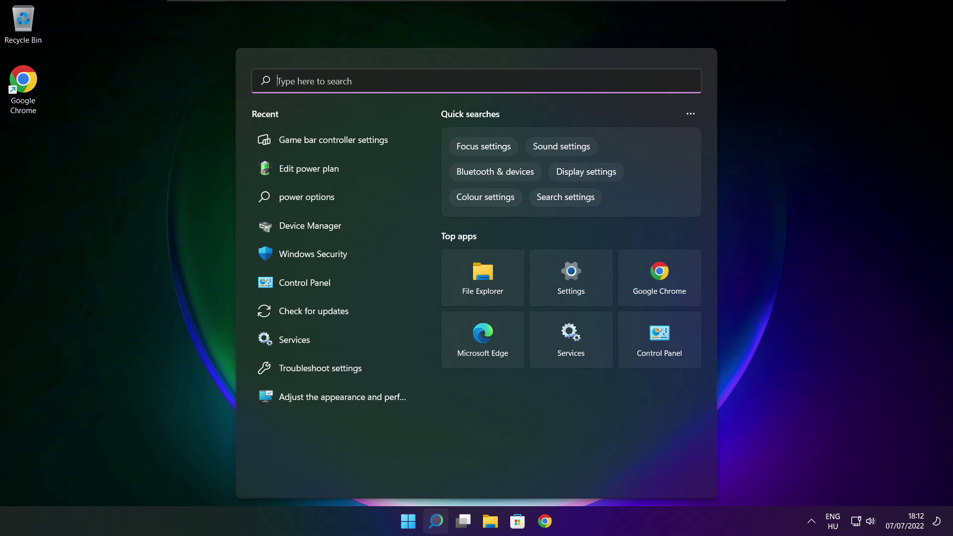
type("game mo")
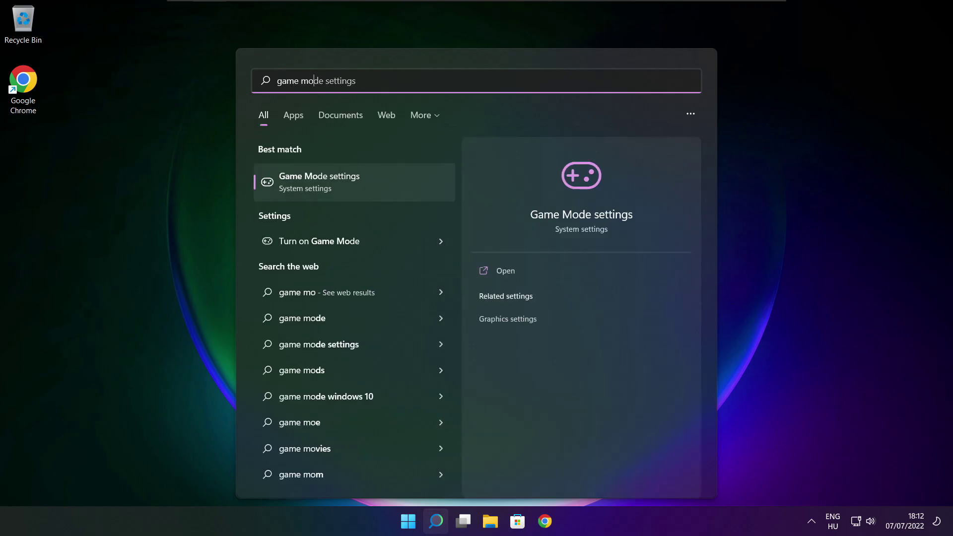
type("de")
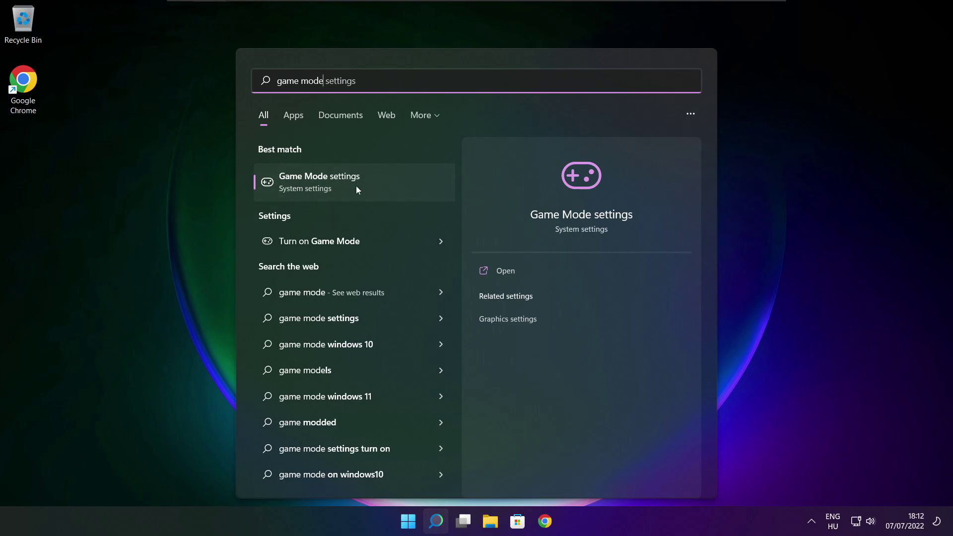
left_click(378, 185)
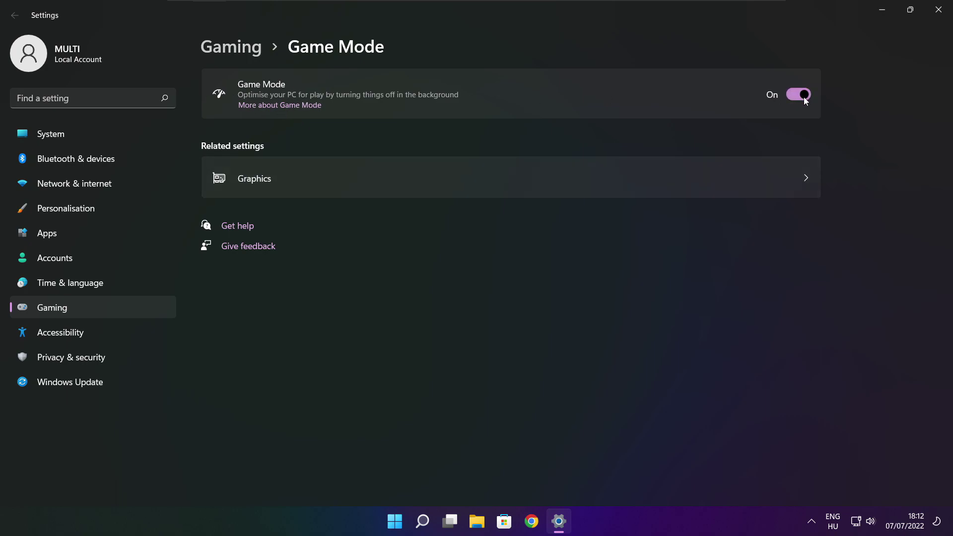
Step: Review the Gaming and Xbox Game Bar settings, then close Settings
left_click(235, 51)
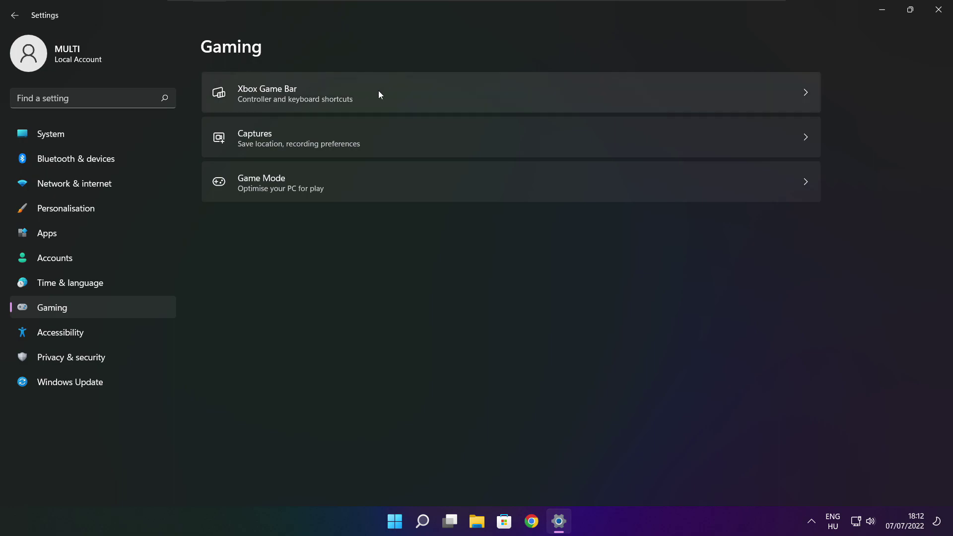
left_click(389, 105)
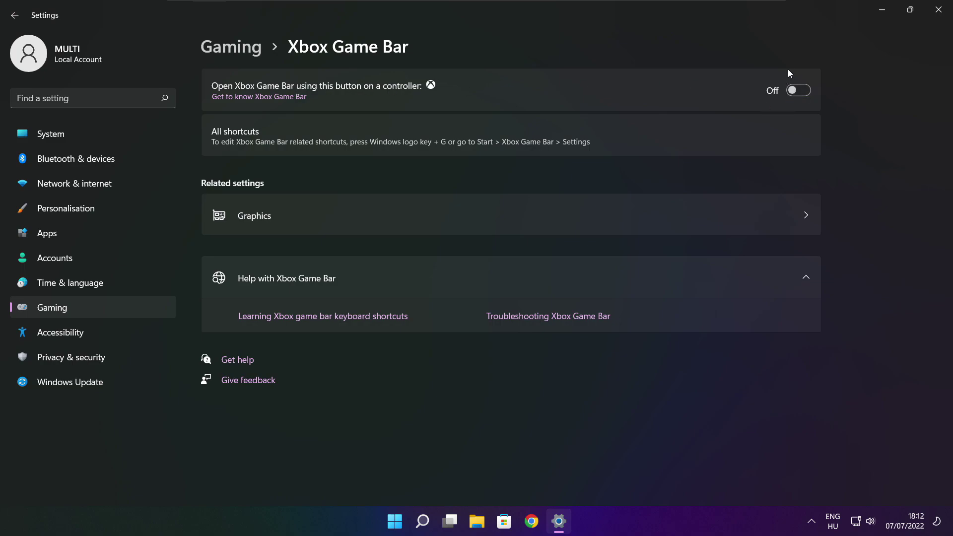
left_click(939, 14)
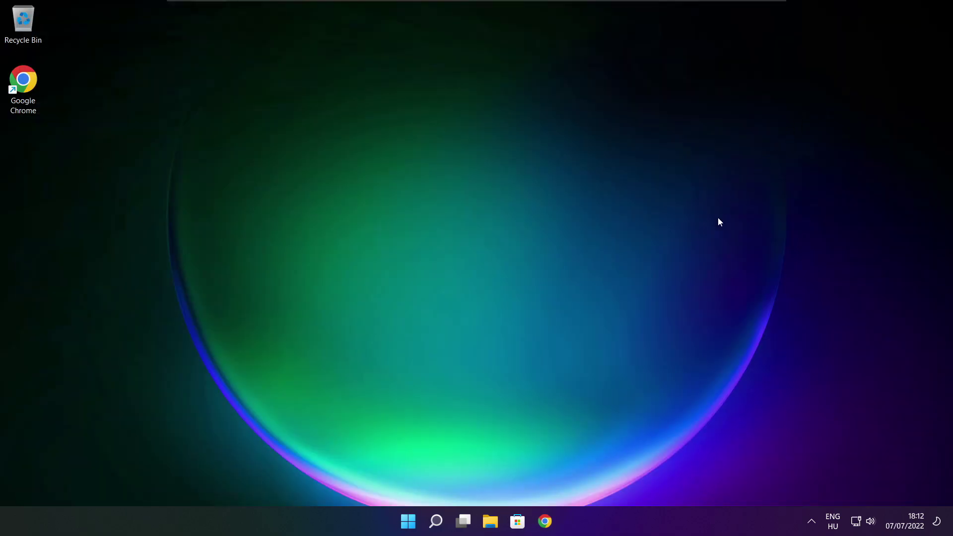
right_click(411, 523)
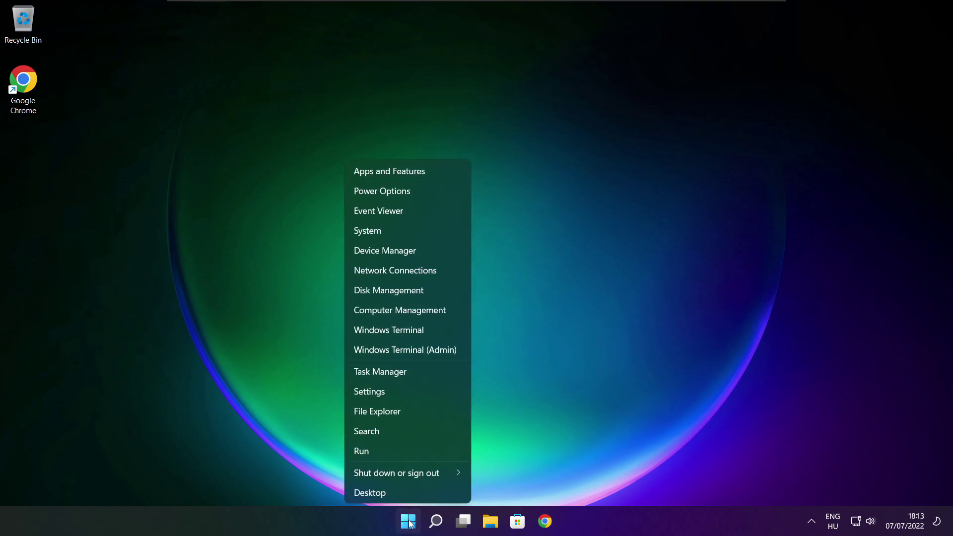
Step: In Task Manager's startup apps, disable Cortana and Microsoft Edge
left_click(410, 371)
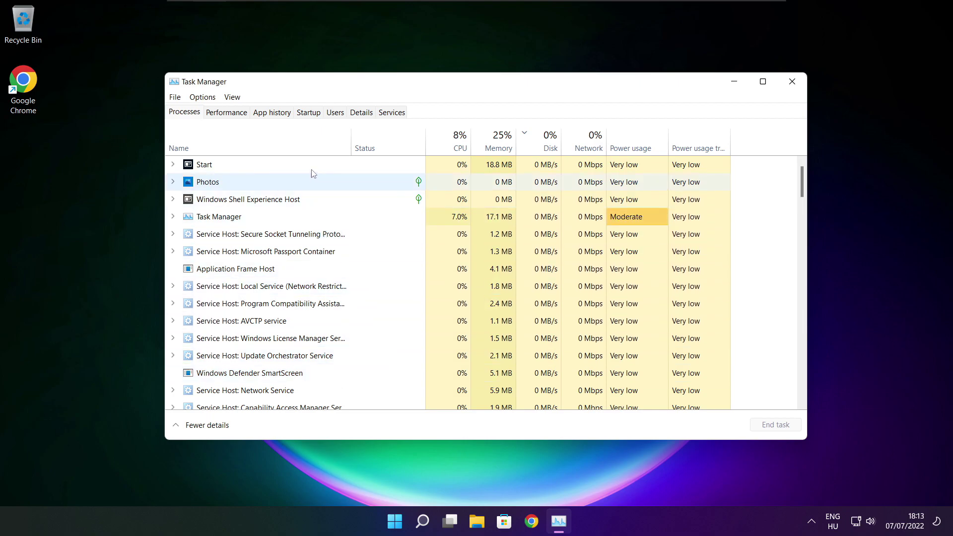
left_click(312, 117)
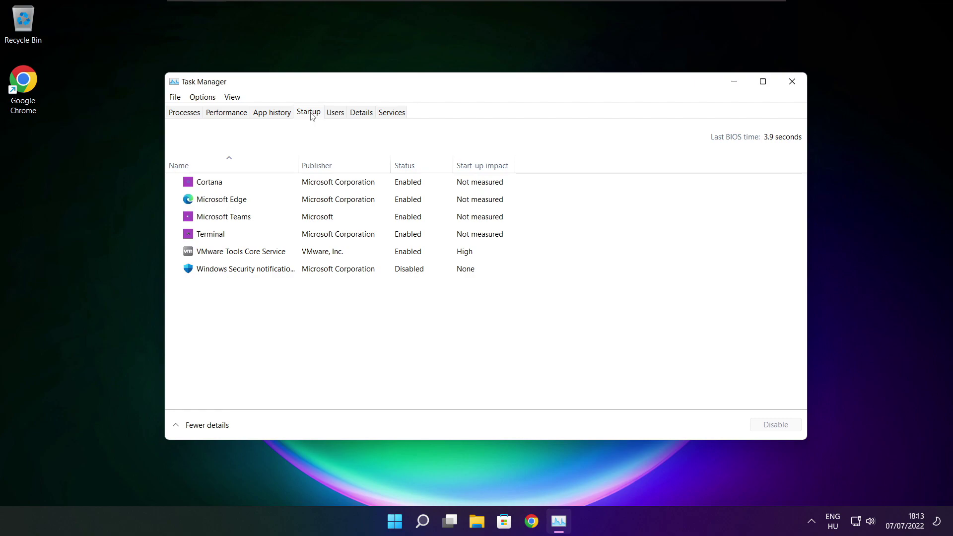
left_click(367, 186)
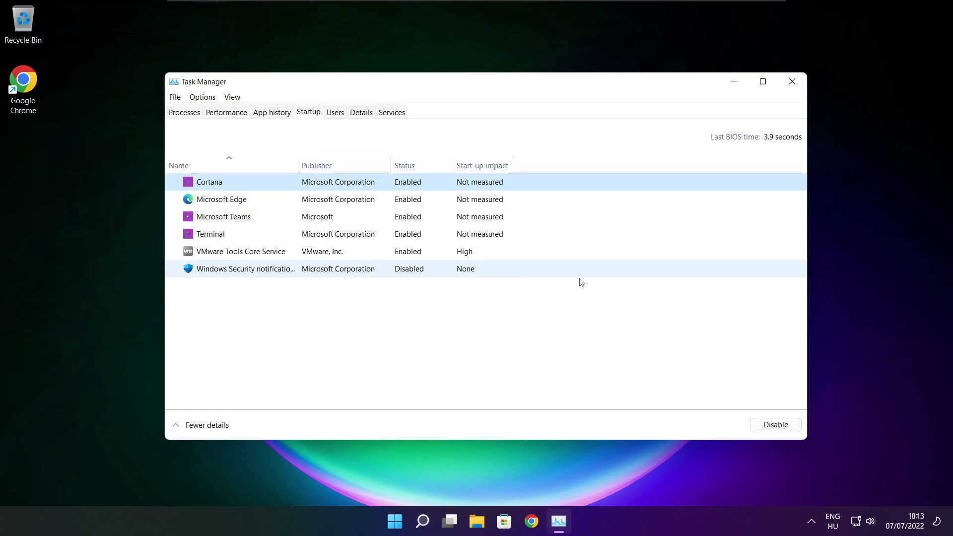
left_click(776, 429)
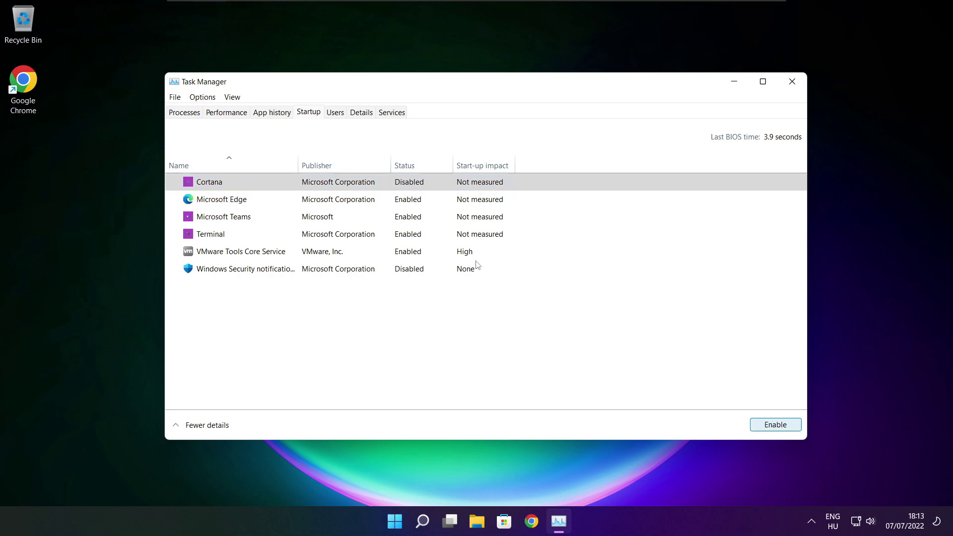
left_click(297, 204)
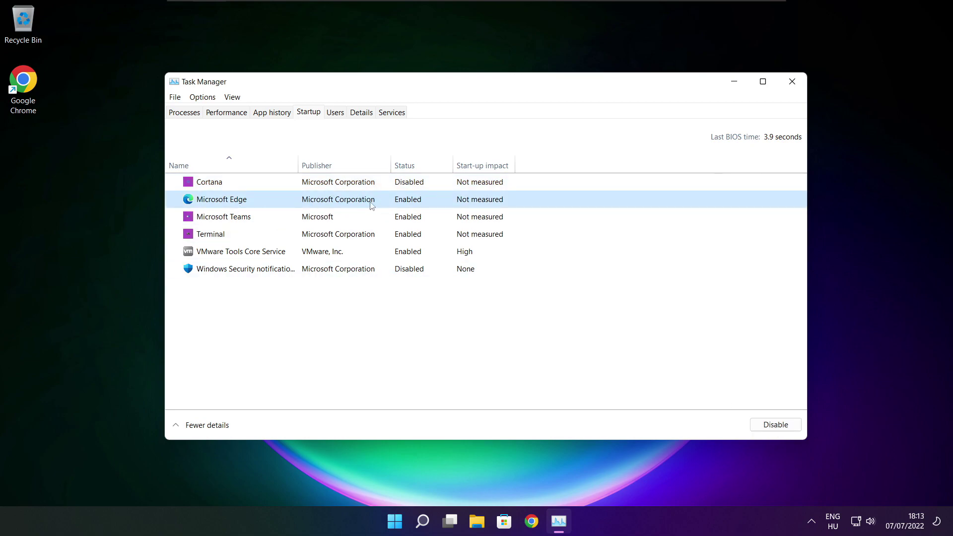
left_click(775, 425)
Step: Disable Microsoft Teams and Terminal at startup, then close Task Manager
left_click(421, 221)
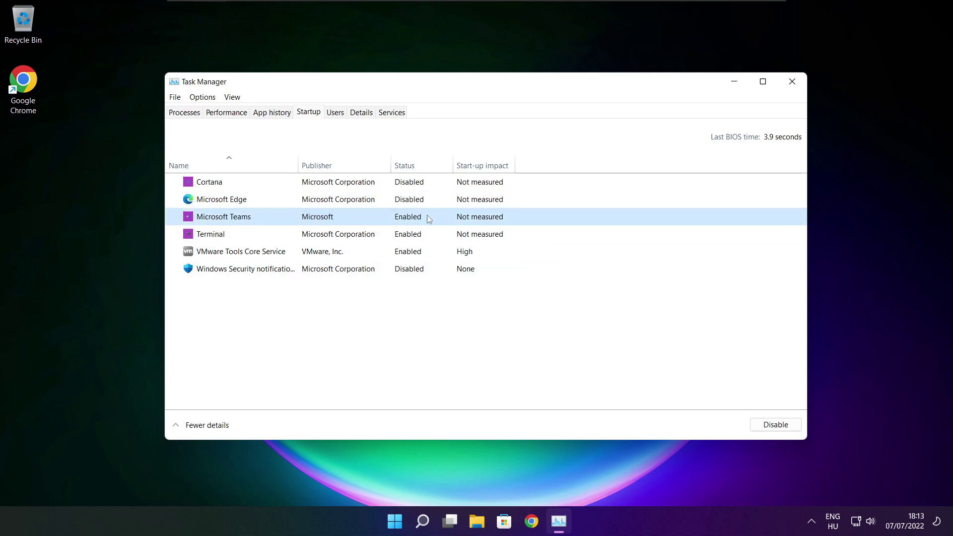
left_click(790, 426)
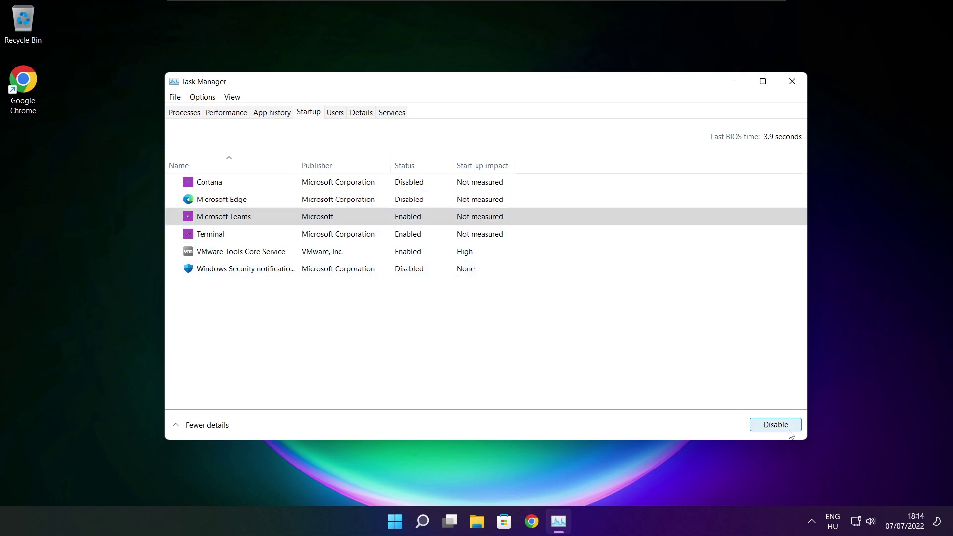
left_click(356, 238)
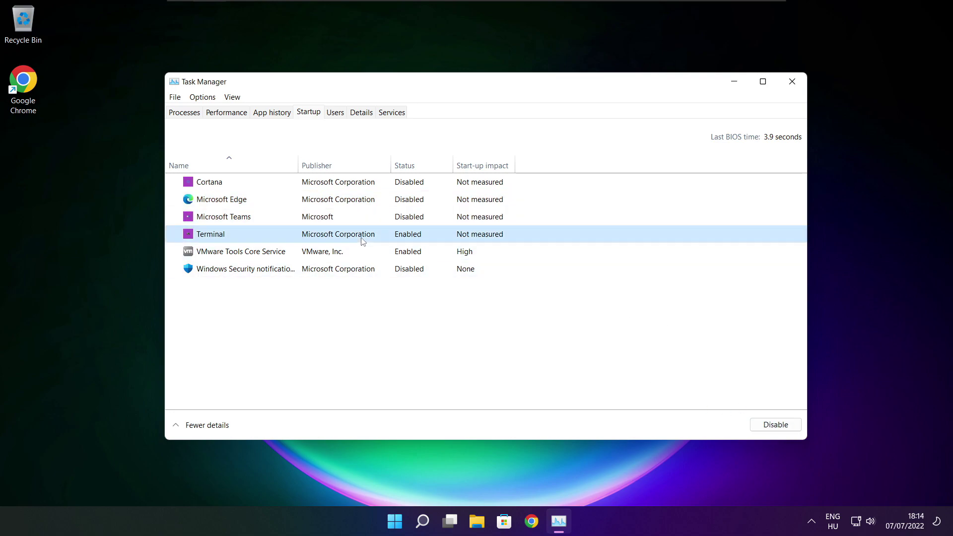
left_click(787, 427)
left_click(445, 238)
left_click(793, 82)
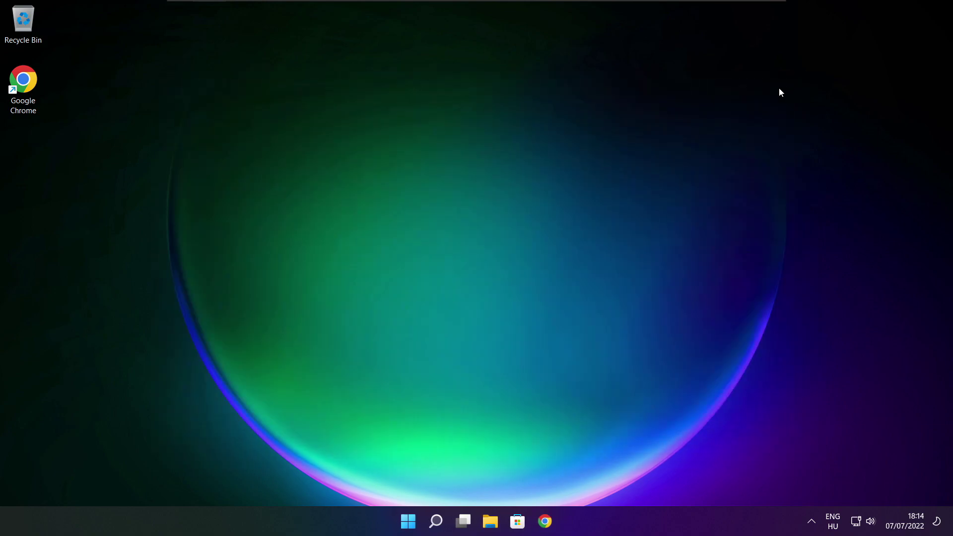
Step: Search 'optimise', then analyse drive C: (9% fragmented) in Optimise Drives and optimise it
left_click(437, 527)
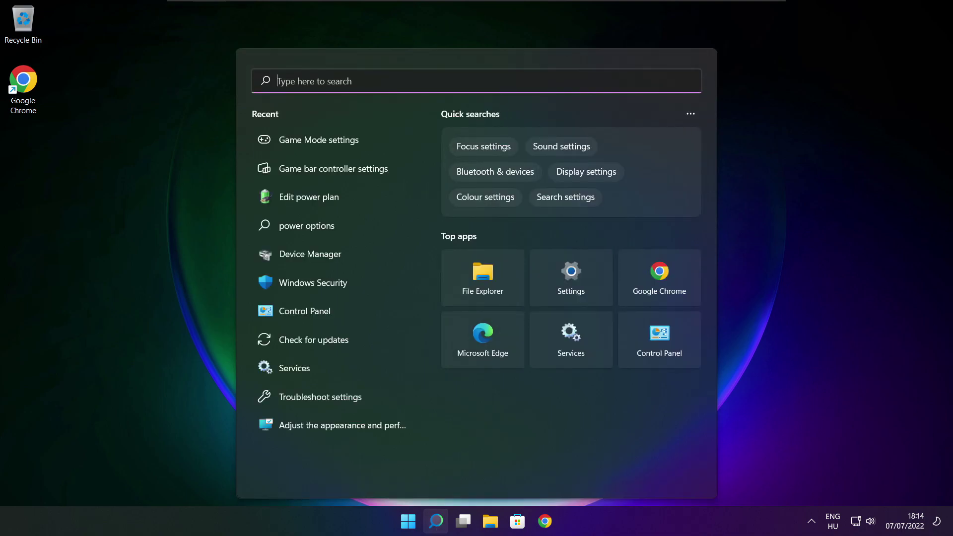
type("optimi")
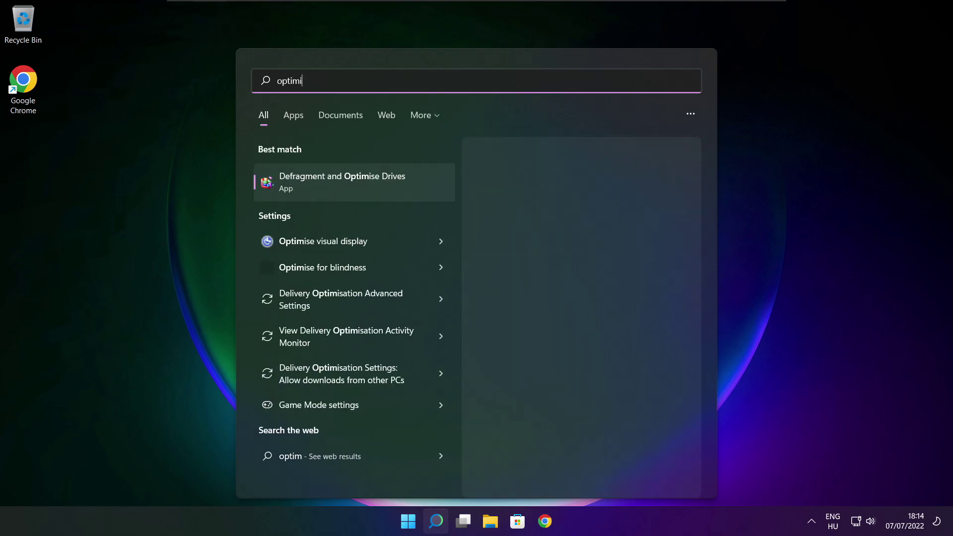
type("se")
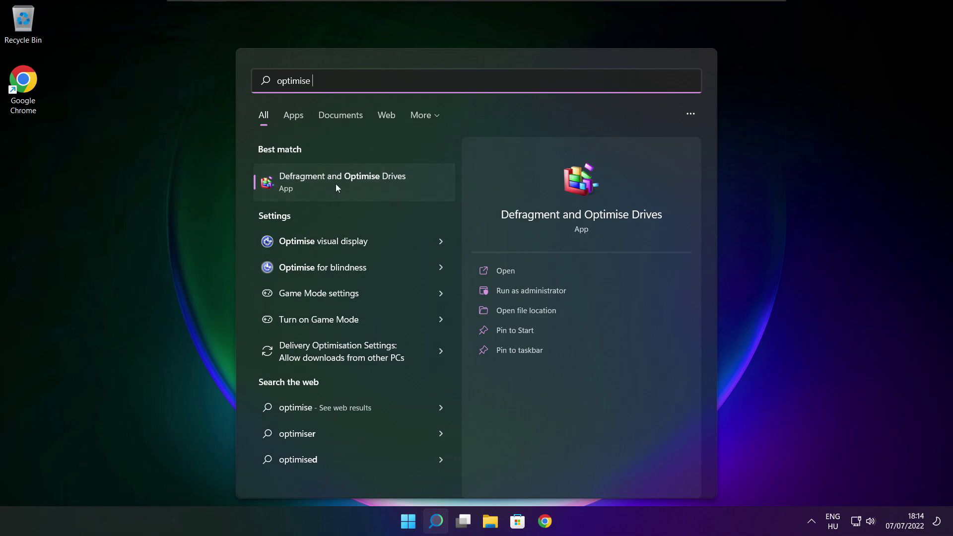
left_click(366, 182)
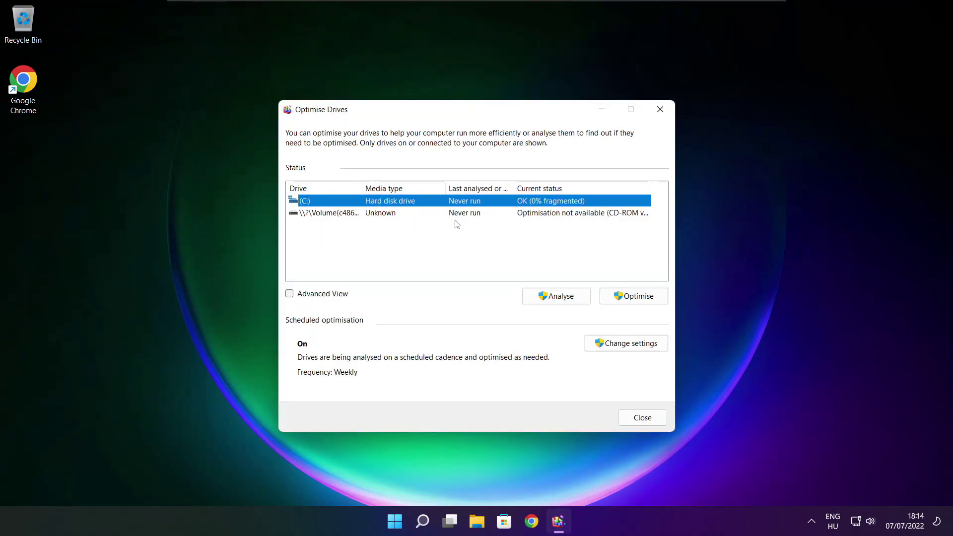
left_click(549, 296)
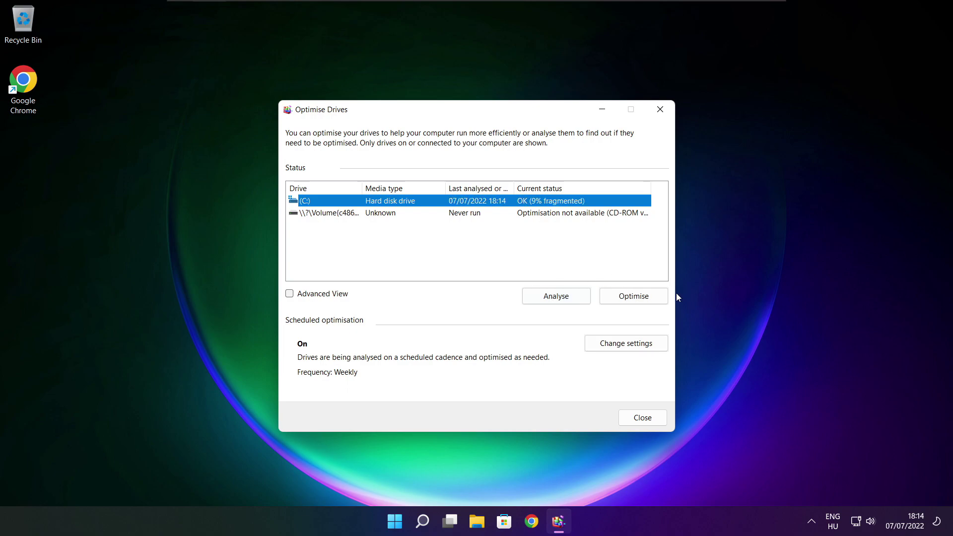
left_click(638, 298)
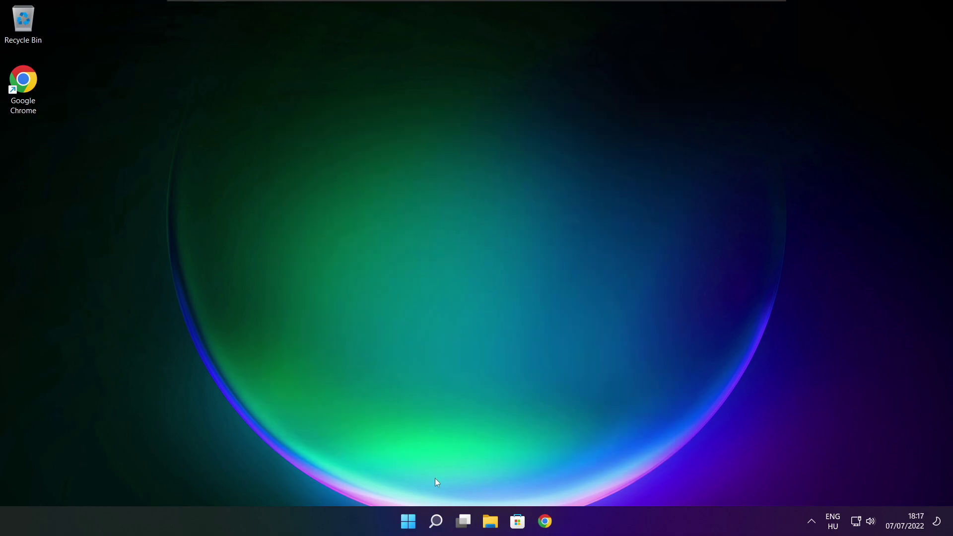
Step: Search 'updates' and run a fresh Windows Update check, then close Settings
left_click(436, 521)
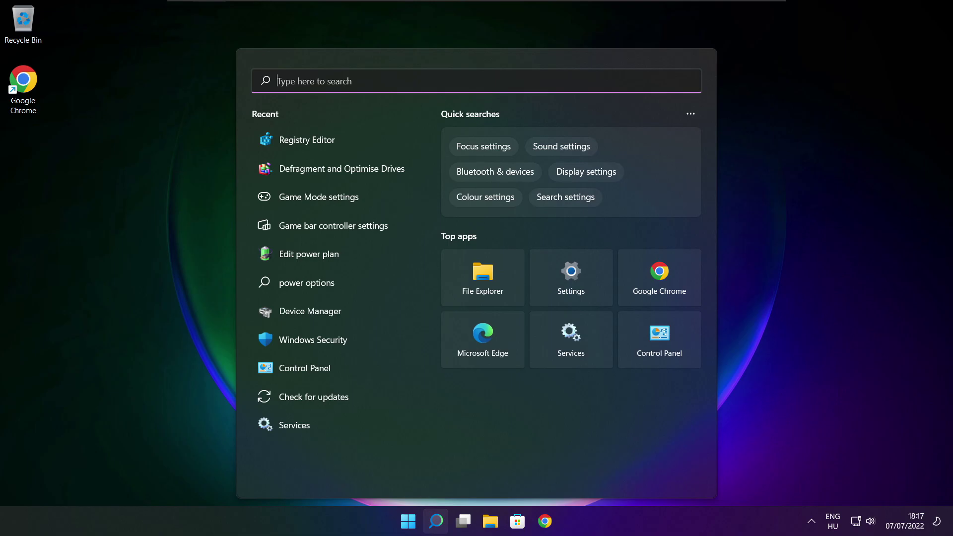
type("updates")
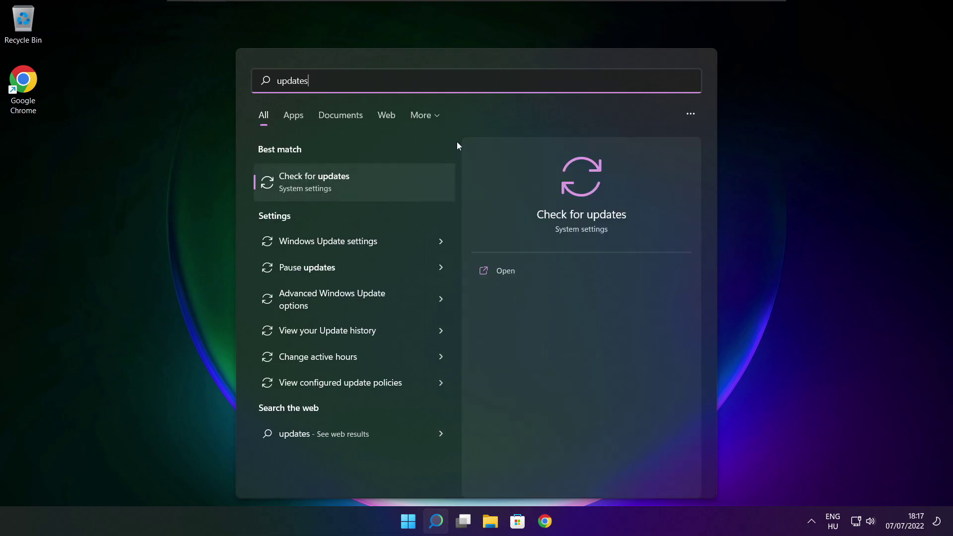
left_click(346, 188)
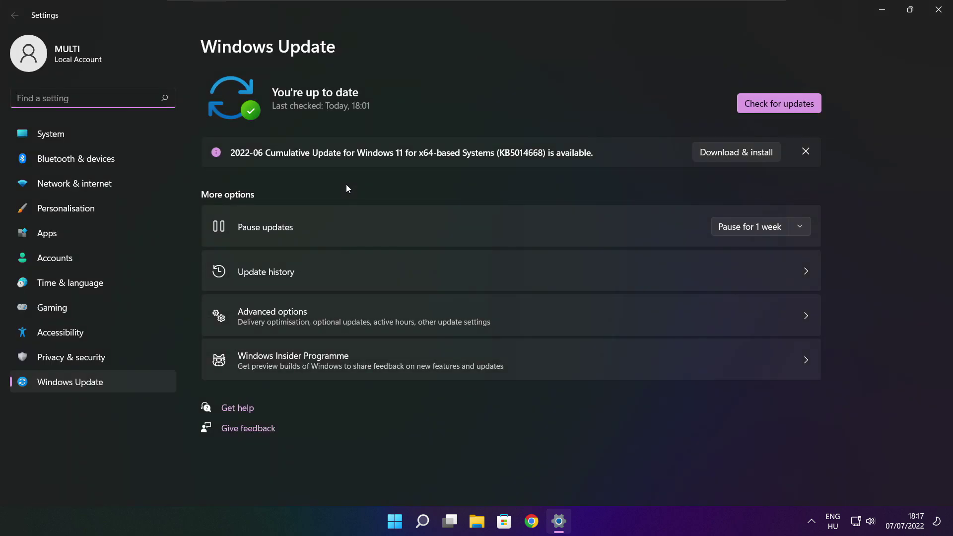
left_click(780, 106)
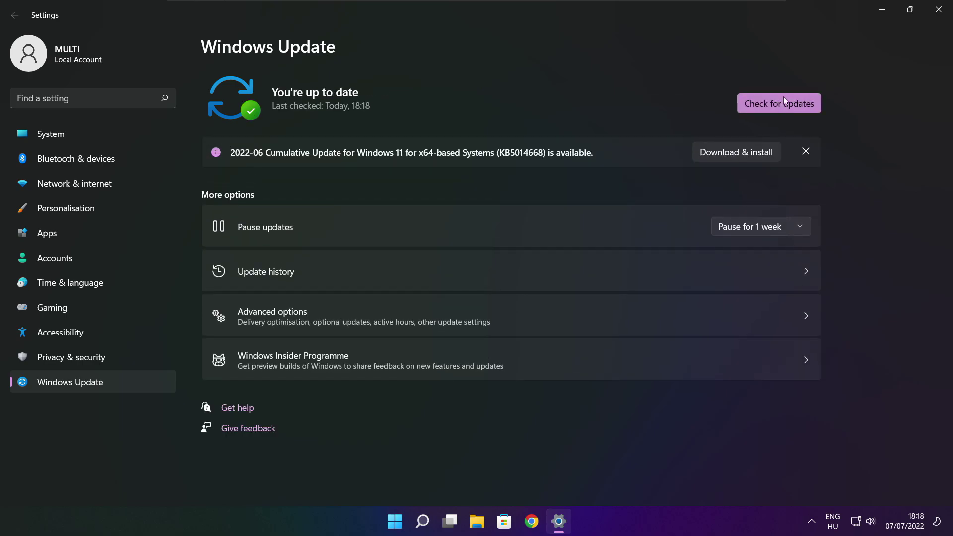
left_click(938, 12)
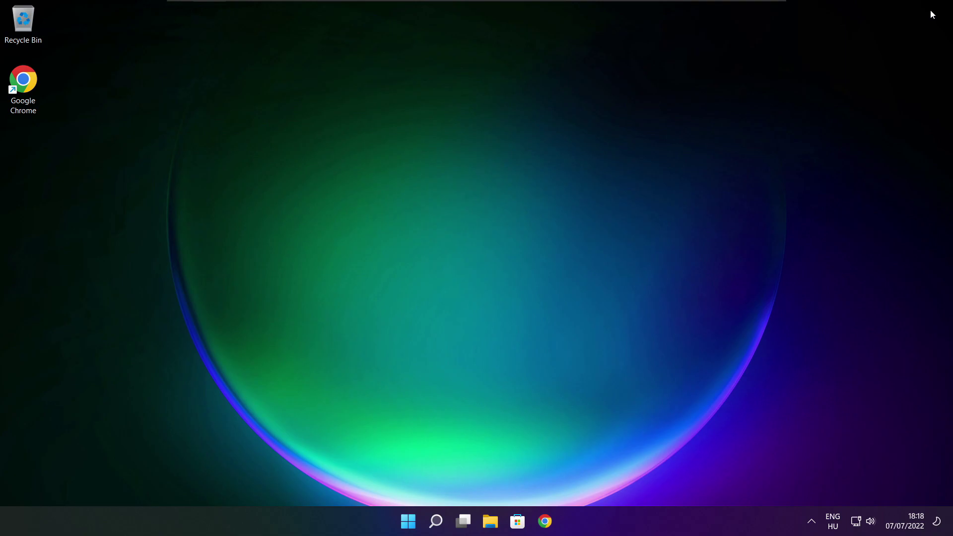
Step: Launch Registry Editor via search and navigate to HKEY_CURRENT_USER\System\GameConfigStore
left_click(436, 522)
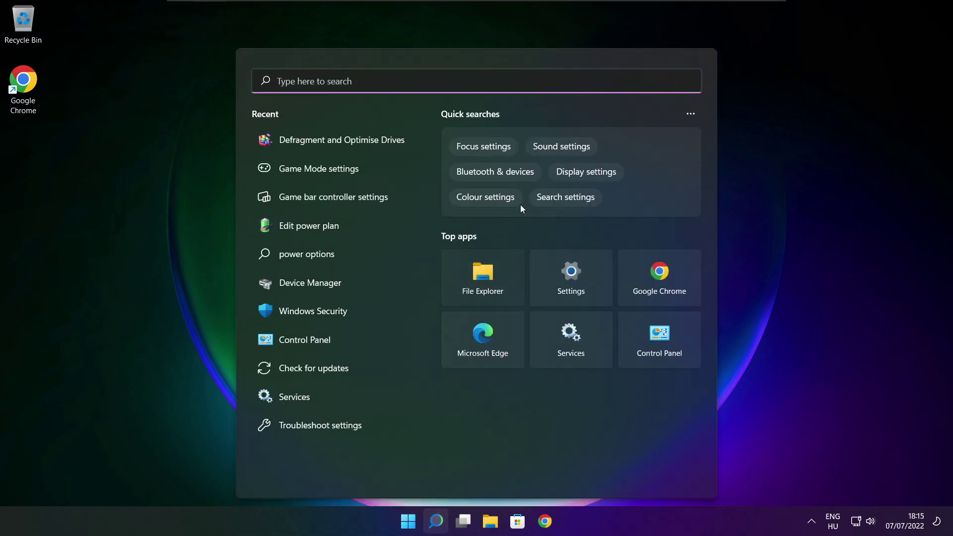
type("regedit")
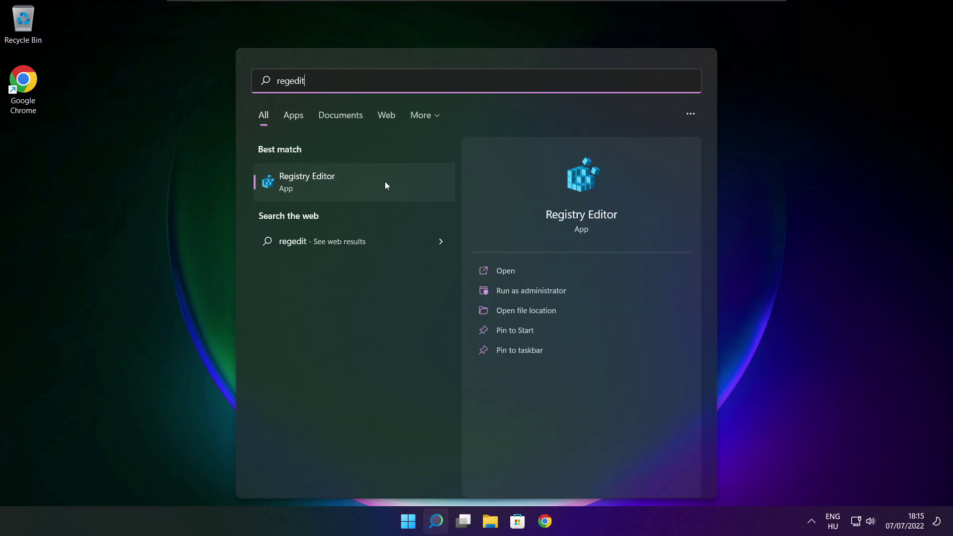
left_click(362, 183)
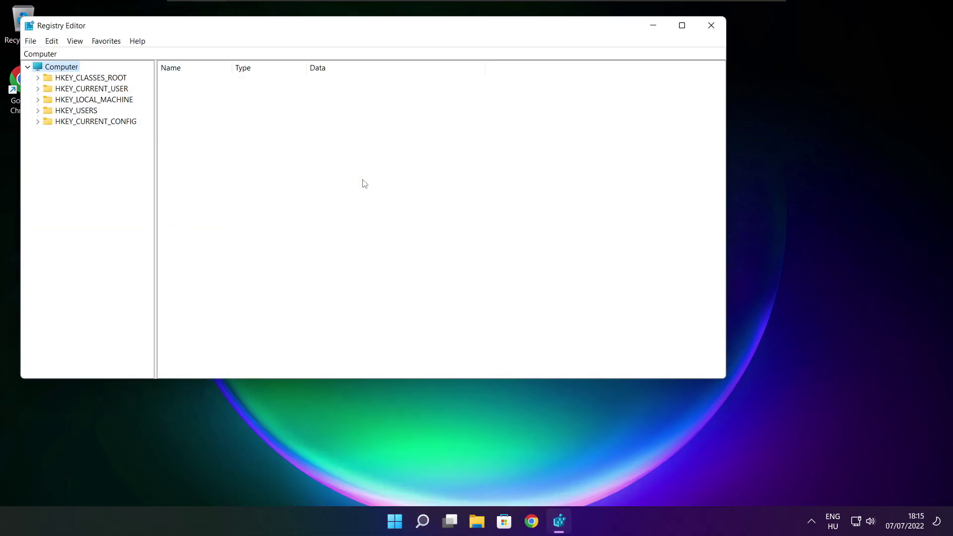
left_click_drag(285, 25, 386, 100)
left_click(154, 161)
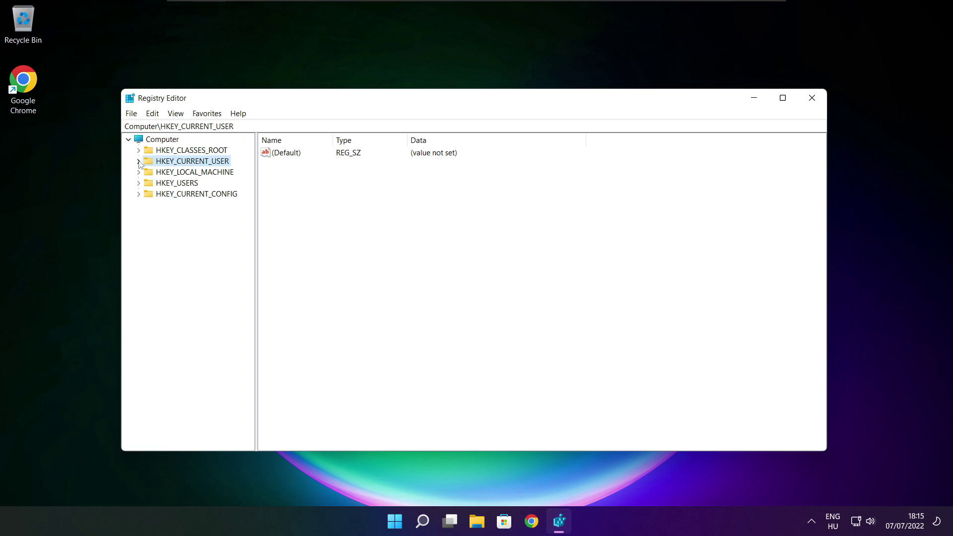
left_click(139, 162)
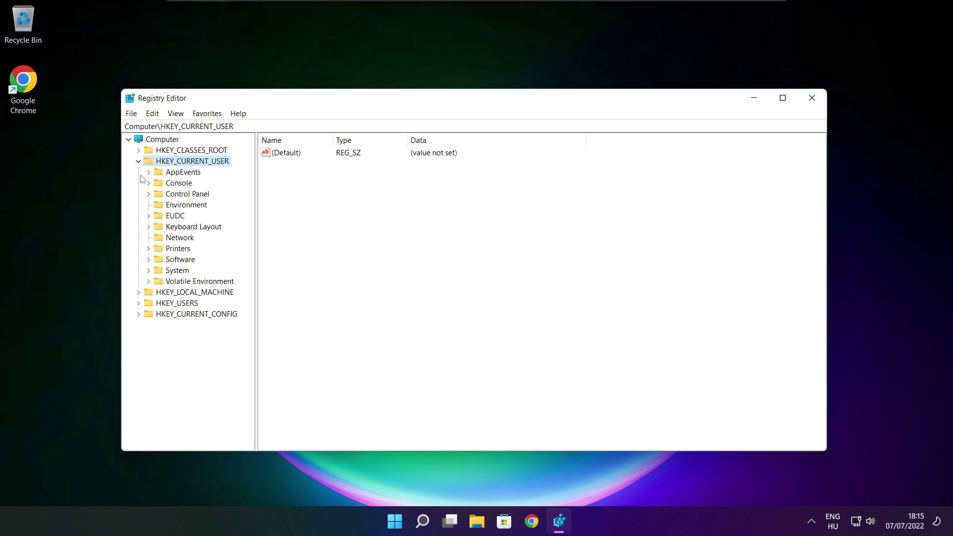
left_click(159, 273)
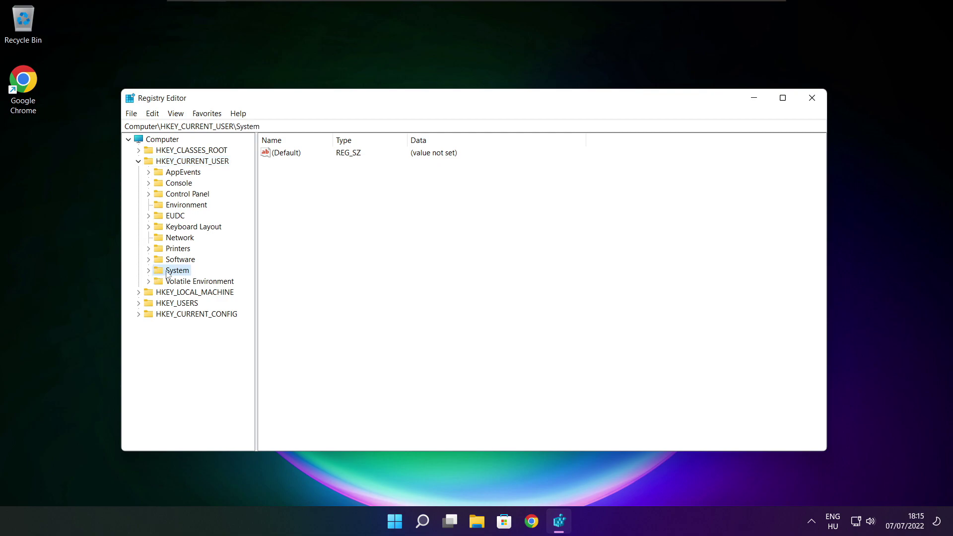
left_click(149, 271)
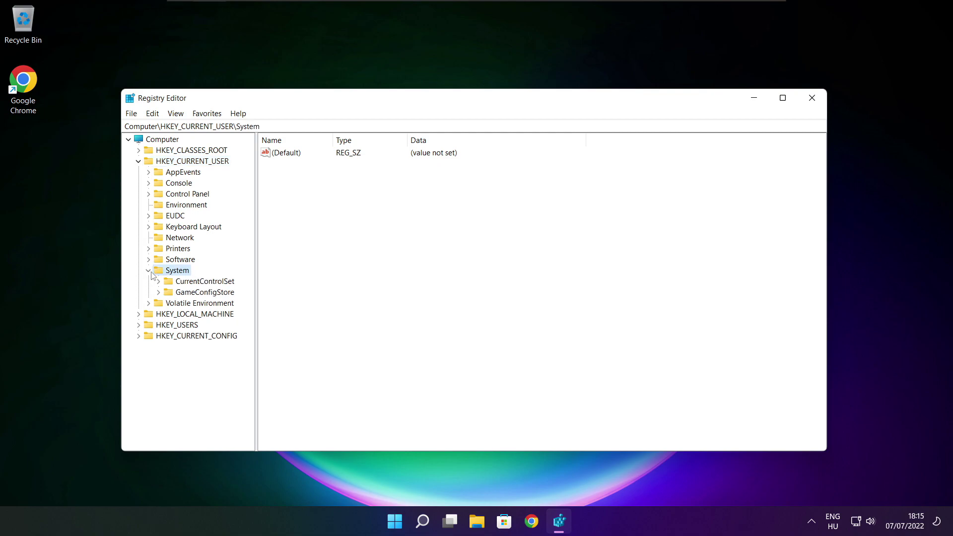
left_click(179, 295)
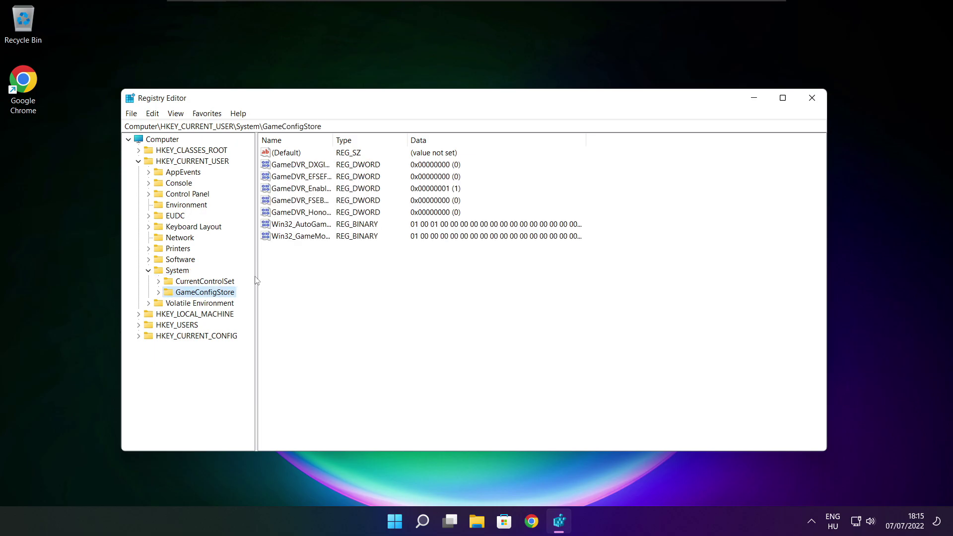
left_click_drag(334, 139, 418, 139)
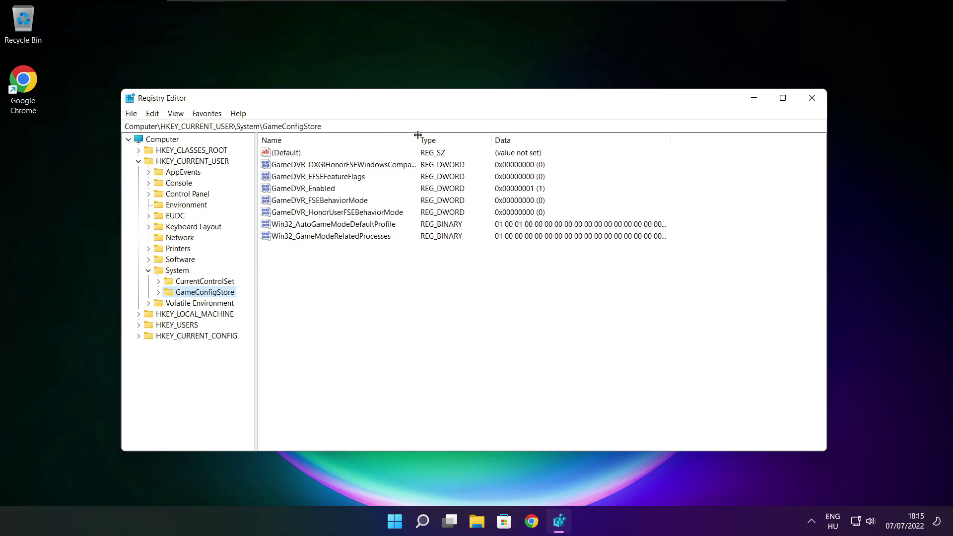
Step: Set GameDVR_Enabled to 0 and collapse the HKEY_CURRENT_USER branch
left_click(288, 192)
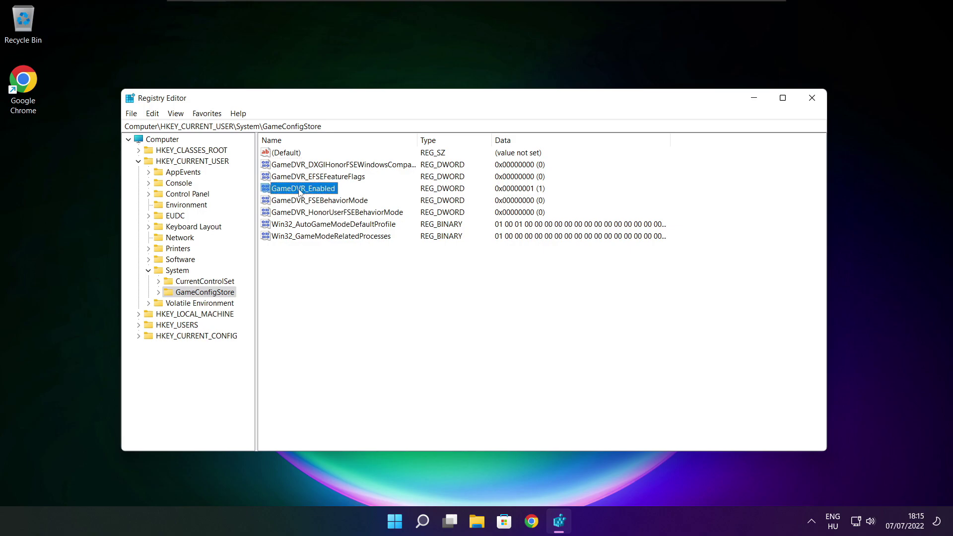
double_click(301, 192)
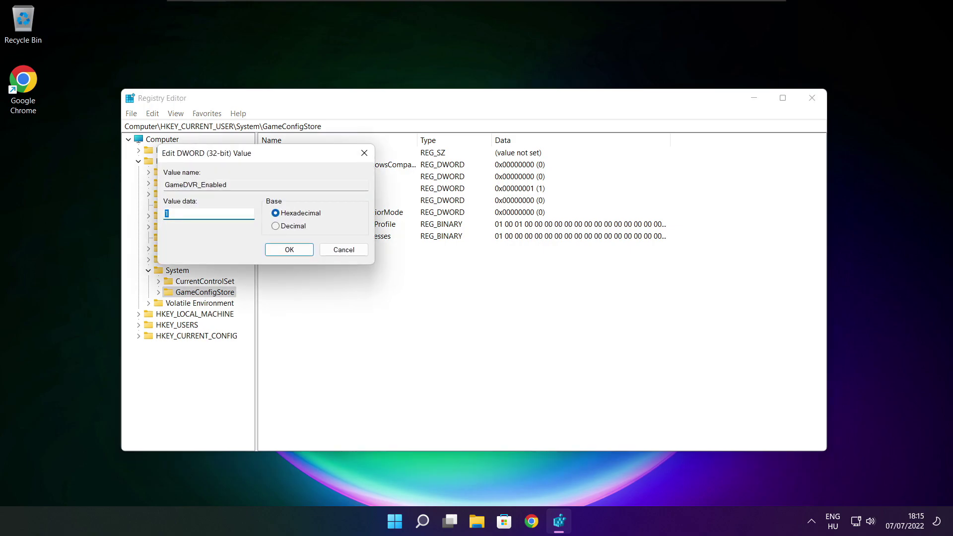
left_click_drag(281, 159, 501, 197)
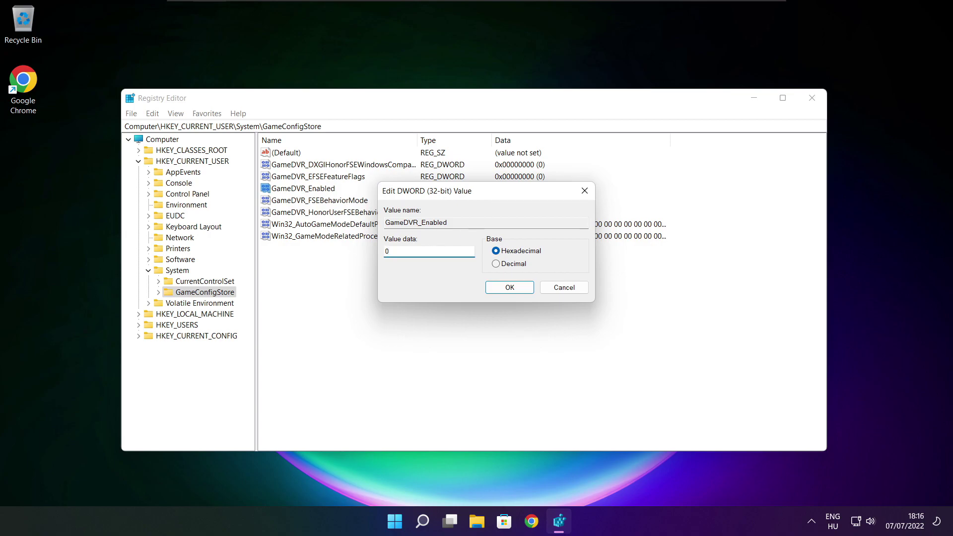
left_click(511, 291)
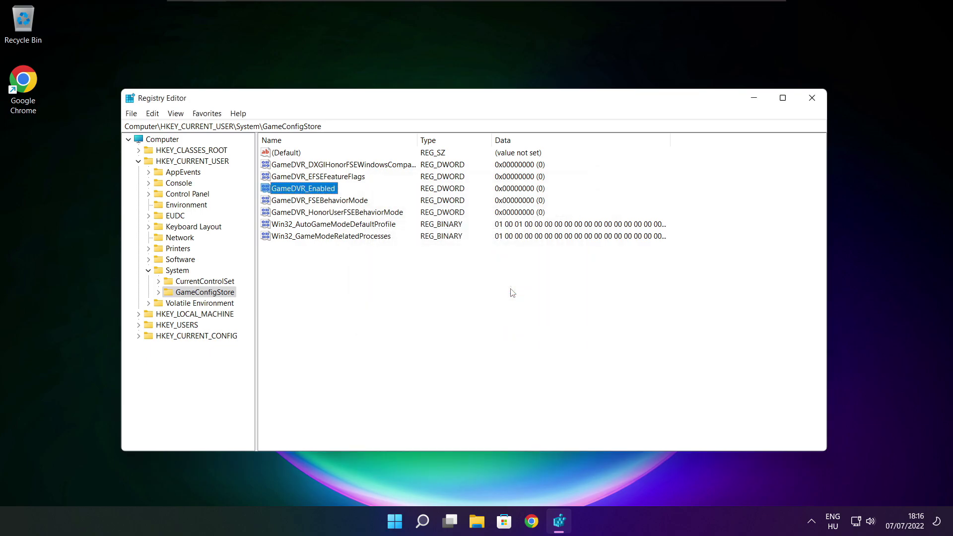
left_click(139, 162)
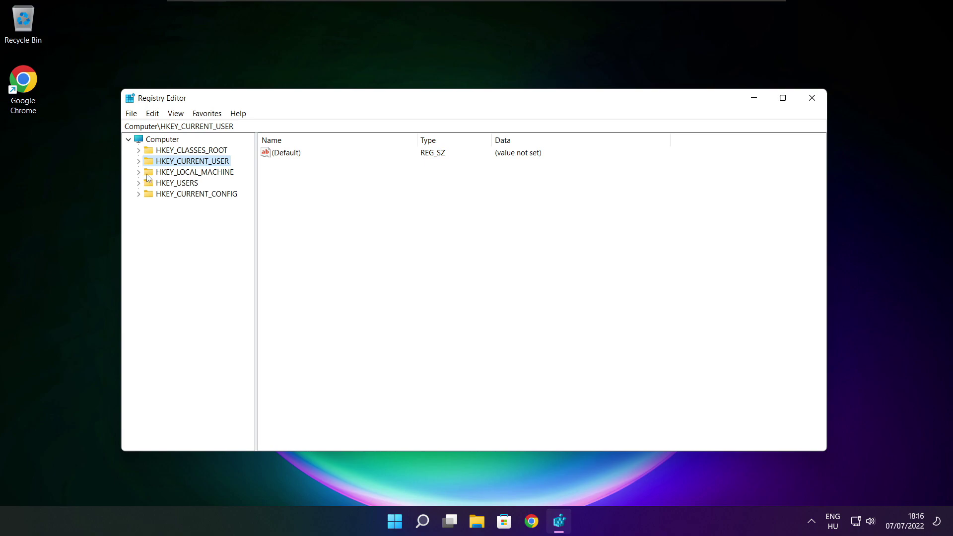
Step: Expand HKEY_LOCAL_MACHINE\SOFTWARE\Microsoft down to the PolicyManager key
left_click(145, 173)
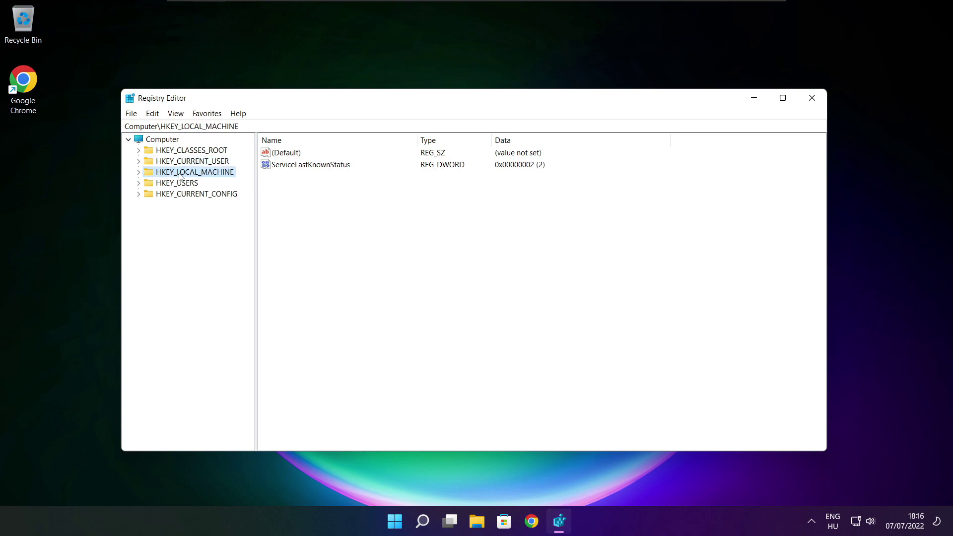
left_click(139, 174)
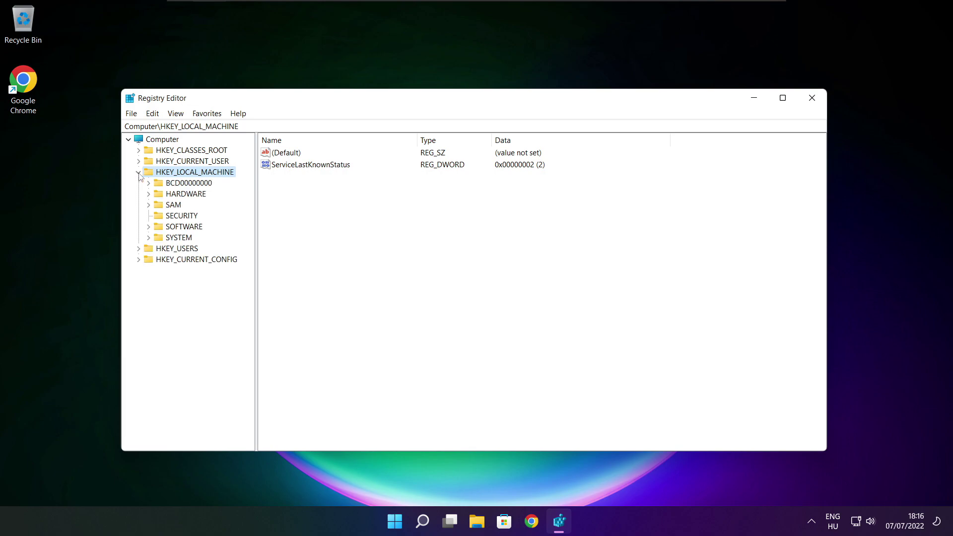
left_click(174, 228)
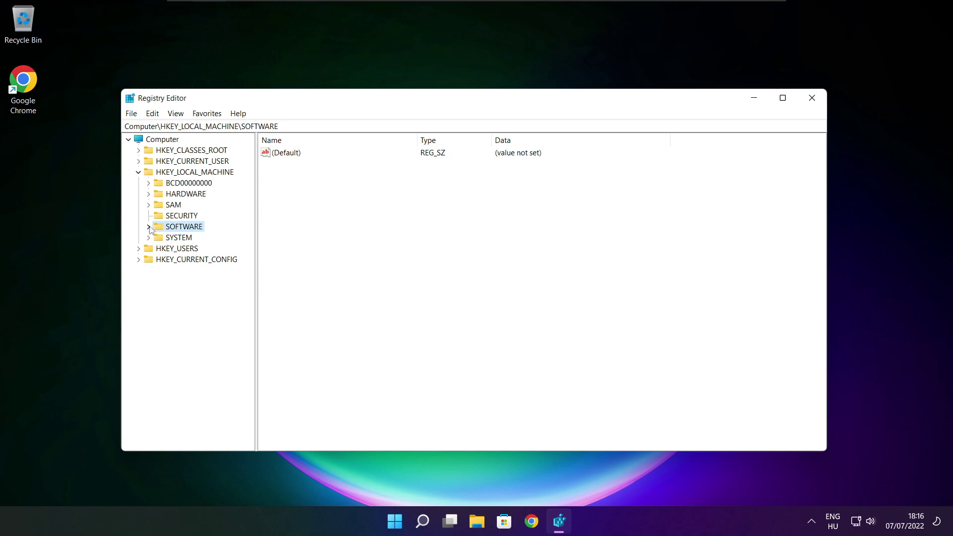
left_click(148, 227)
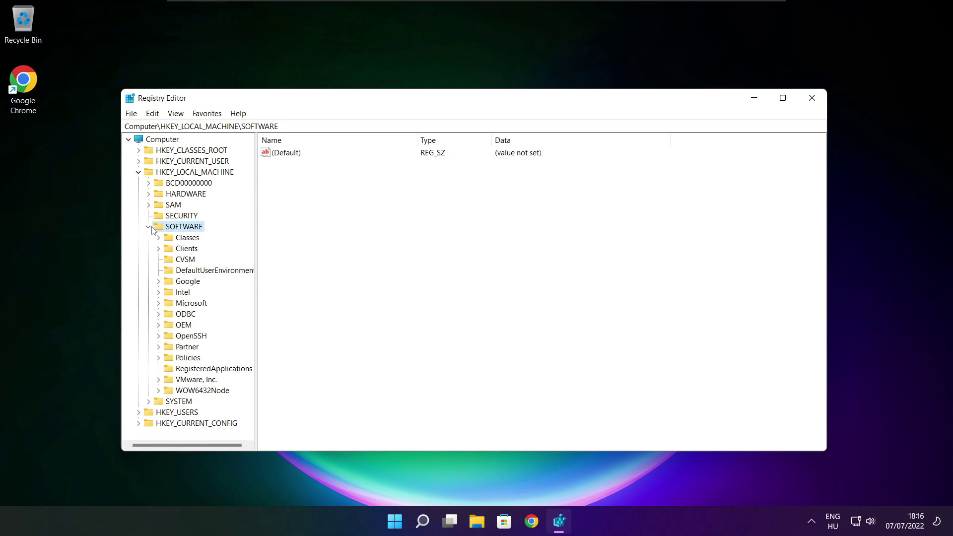
left_click(170, 306)
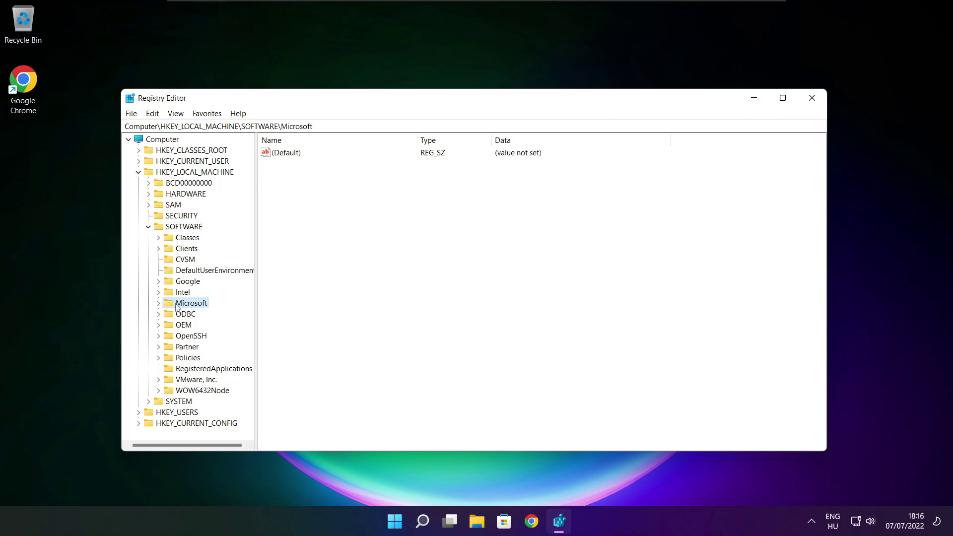
left_click(158, 304)
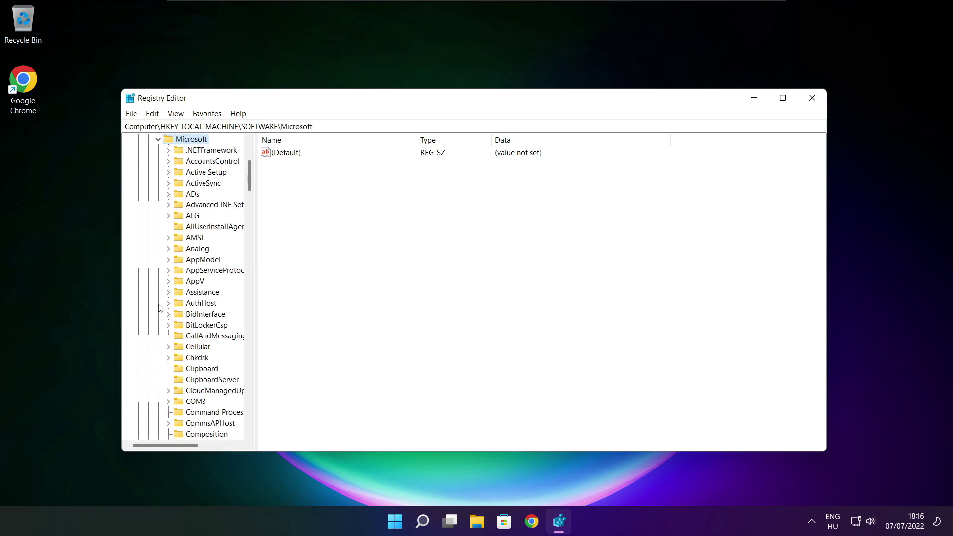
scroll(195, 297, "down", 20)
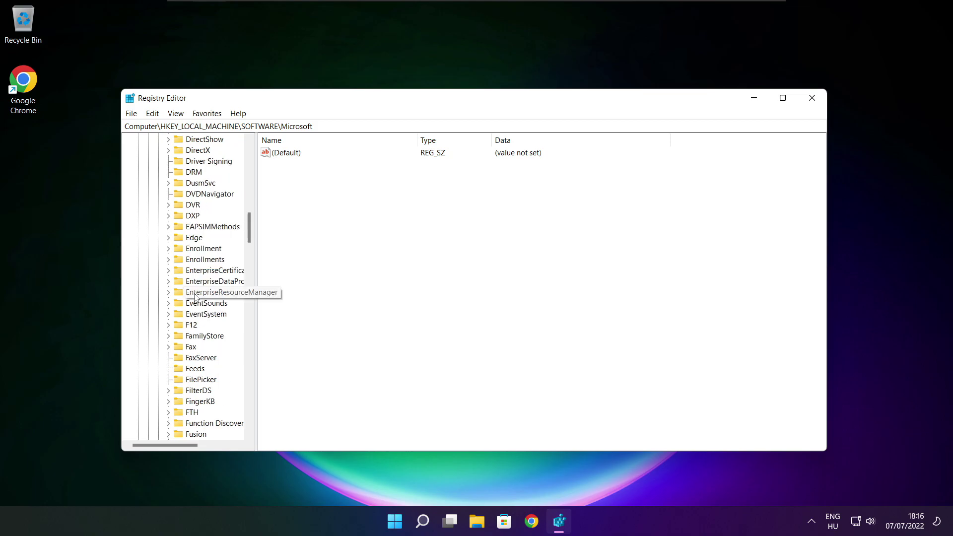
scroll(196, 297, "down", 20)
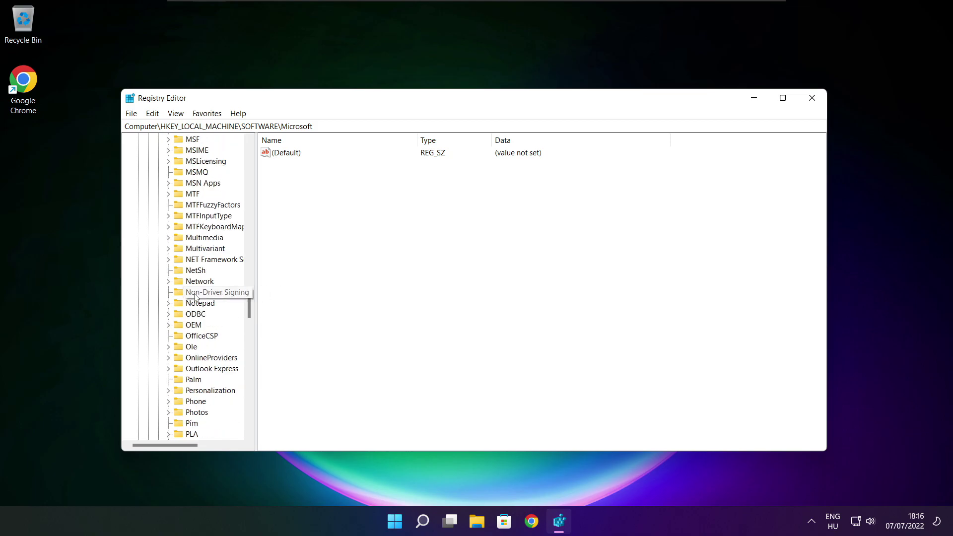
scroll(195, 297, "down", 1)
scroll(195, 297, "up", 1)
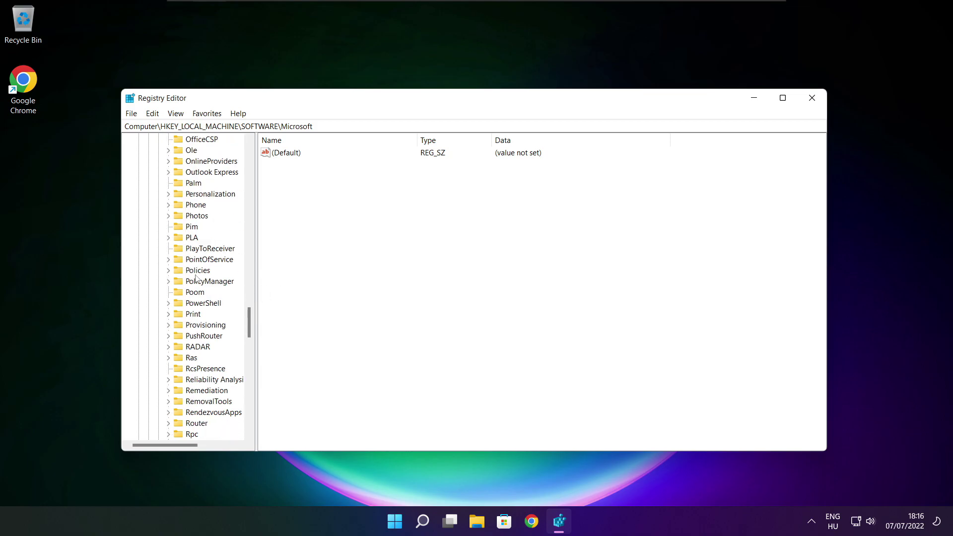
left_click(195, 282)
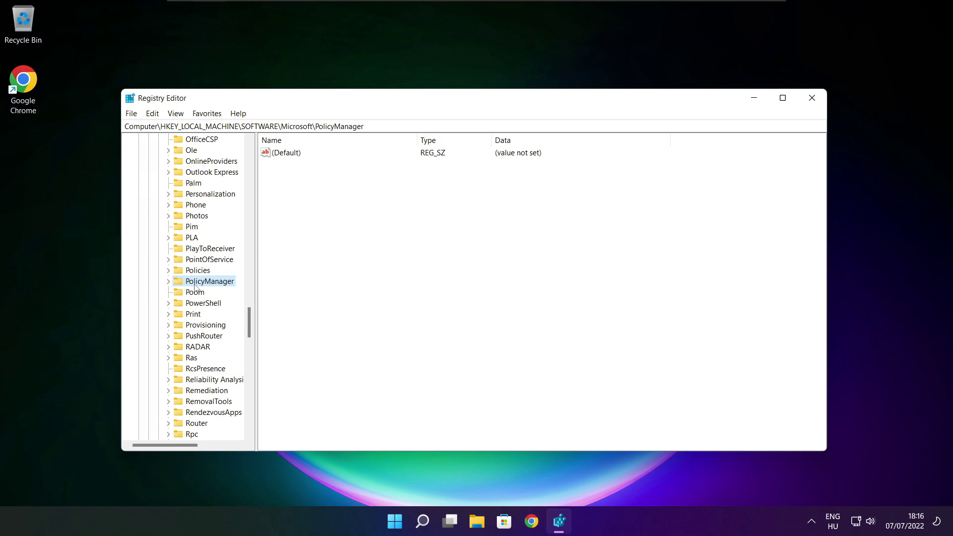
left_click(168, 282)
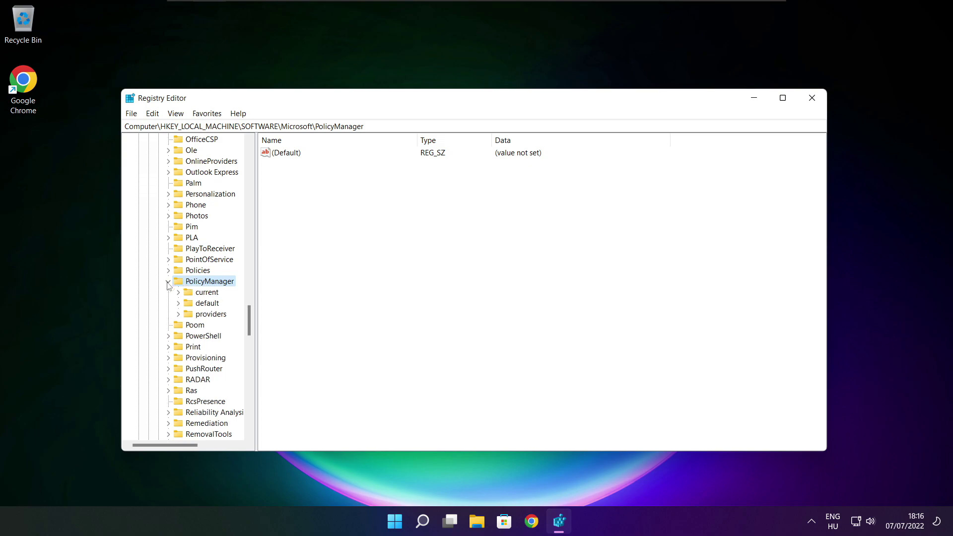
Step: Expand default > ApplicationManagement and select the AllowGameDVR key, whose value reads 1
left_click(207, 305)
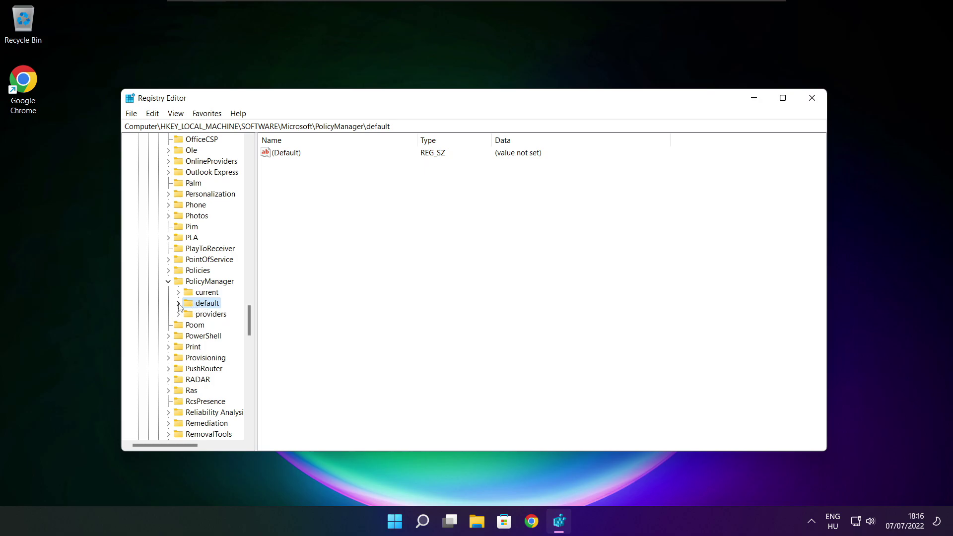
left_click(178, 304)
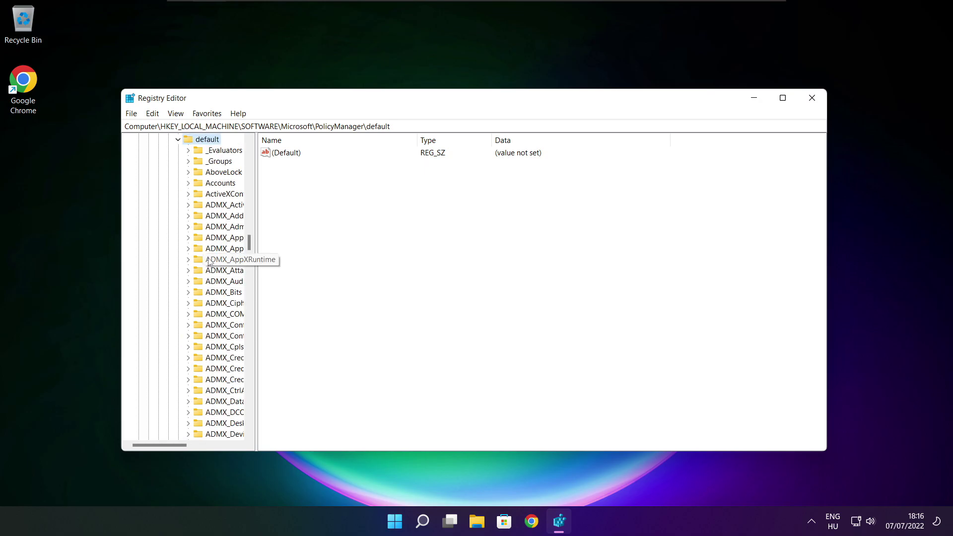
scroll(221, 218, "down", 7)
scroll(221, 219, "down", 20)
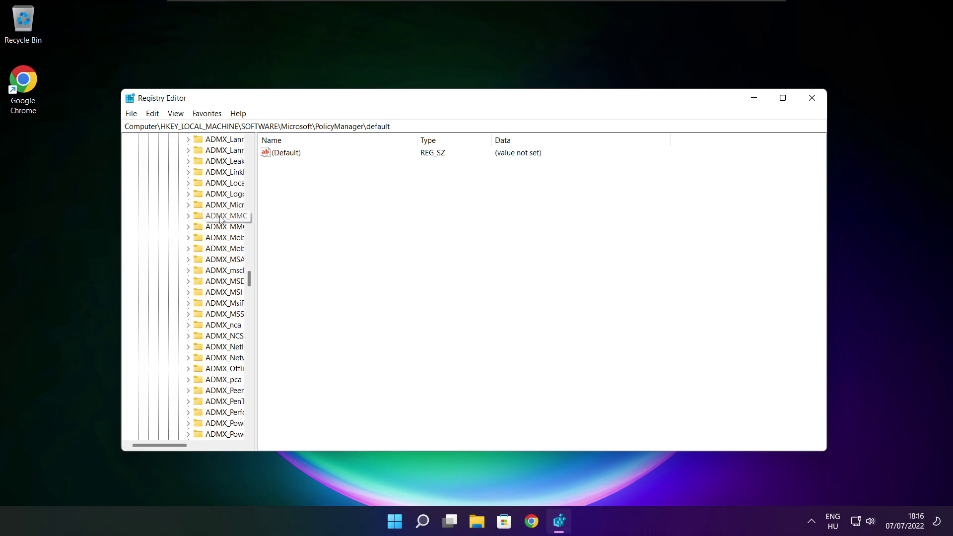
scroll(221, 219, "down", 3)
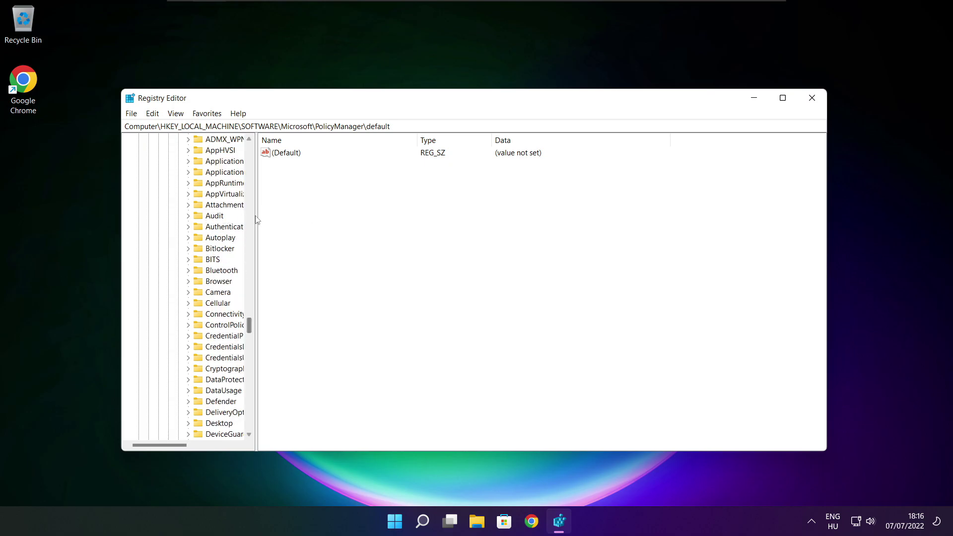
left_click_drag(256, 217, 316, 216)
scroll(279, 218, "up", 1)
left_click(223, 205)
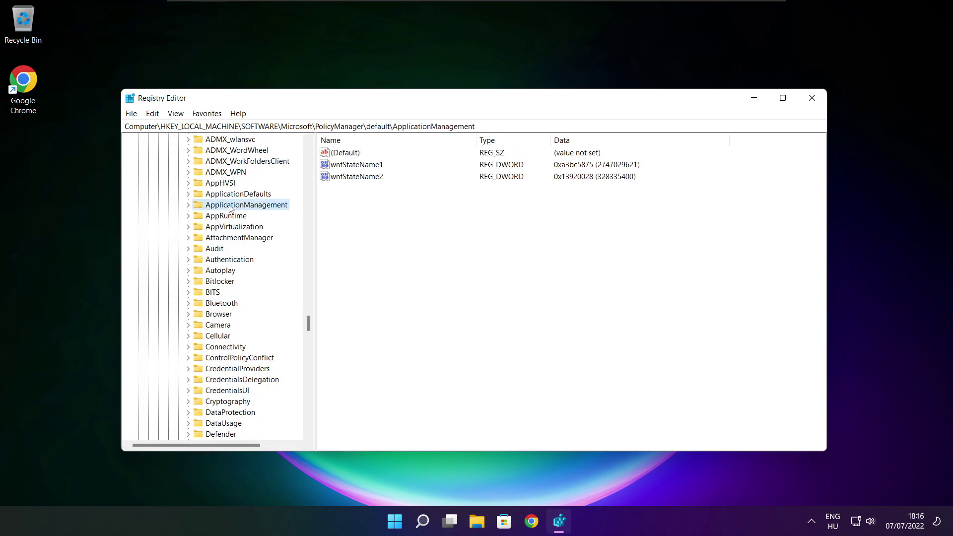
left_click(189, 205)
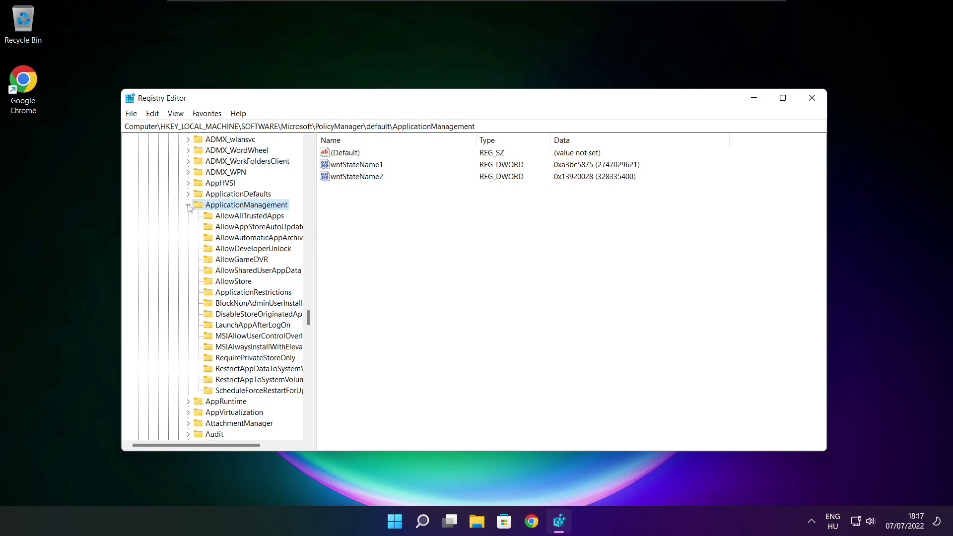
left_click_drag(314, 250, 326, 250)
left_click(243, 260)
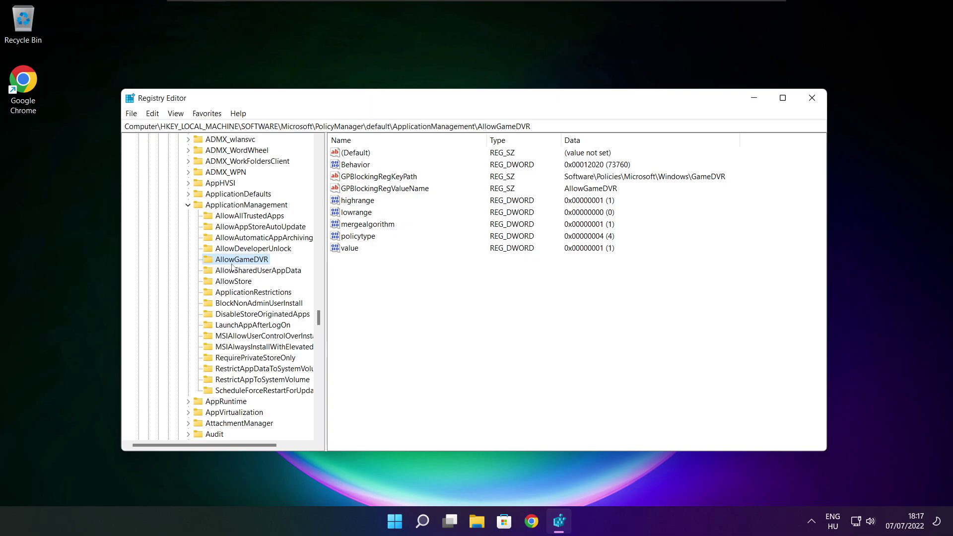
Step: Change AllowGameDVR's 'value' data to 0, then close Registry Editor
left_click(350, 250)
double_click(350, 249)
left_click_drag(267, 160, 484, 199)
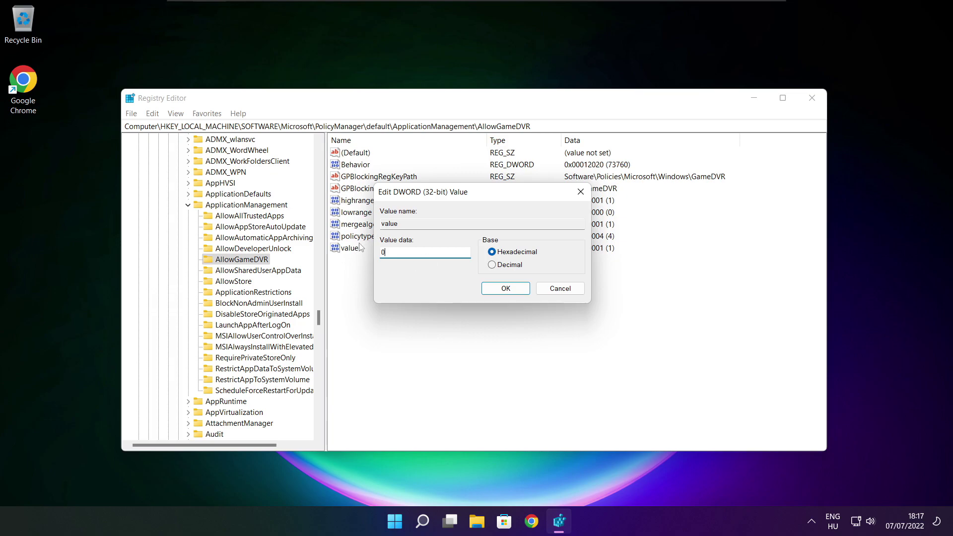
left_click(505, 292)
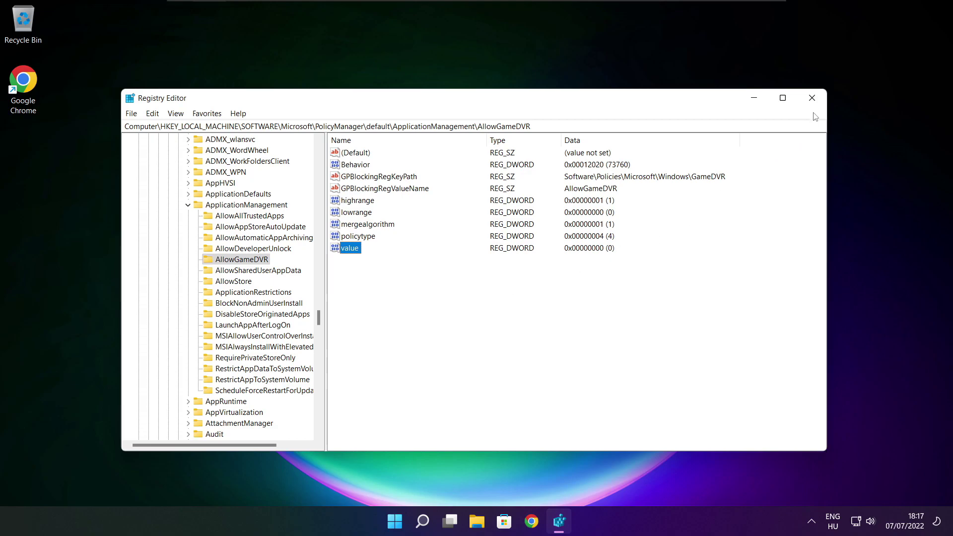
left_click(813, 99)
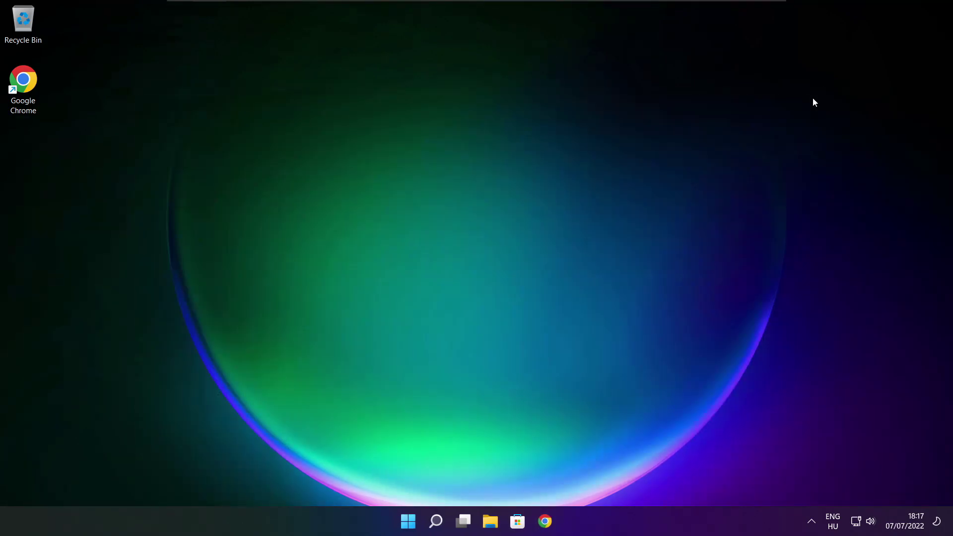
Step: Return to the DirectX page in Chrome and download dxwebsetup.exe
left_click(546, 521)
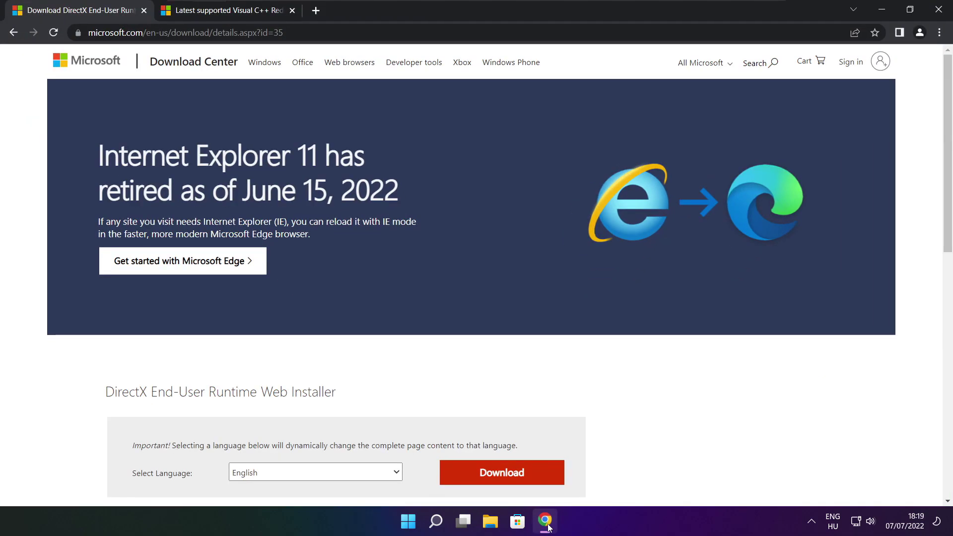
left_click(284, 33)
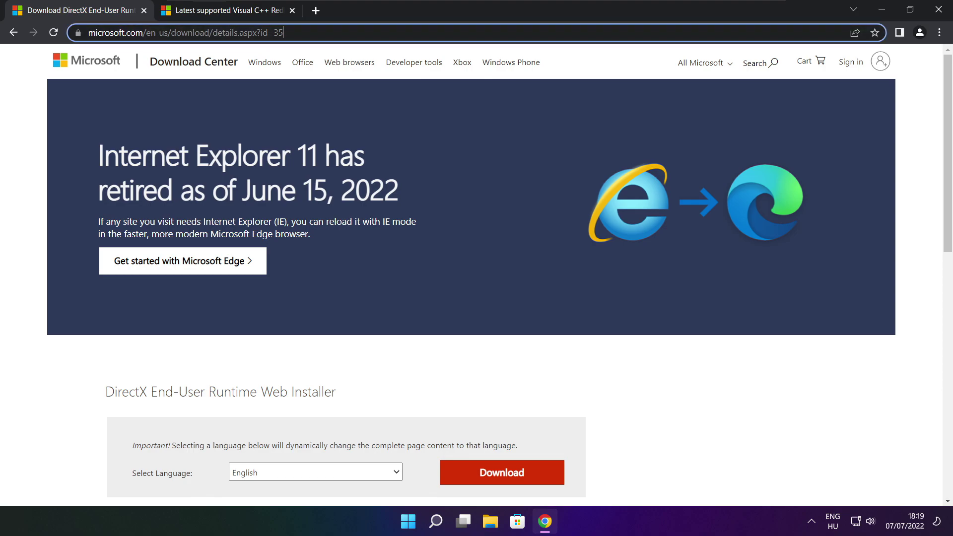
mouse_move(283, 32)
left_mouse_down()
mouse_move(88, 32)
mouse_move(284, 32)
left_mouse_up()
left_click(342, 359)
scroll(947, 159, "down", 4)
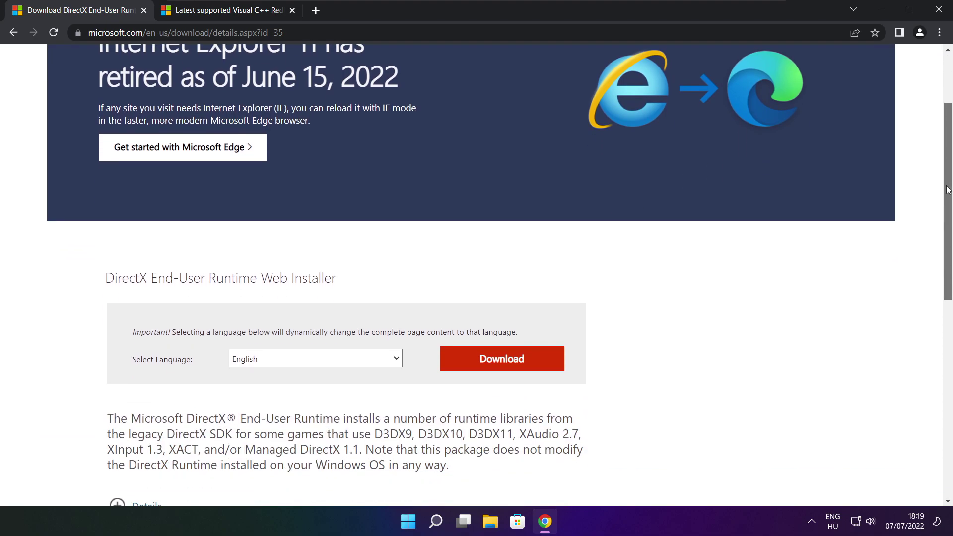
left_click_drag(352, 212, 407, 211)
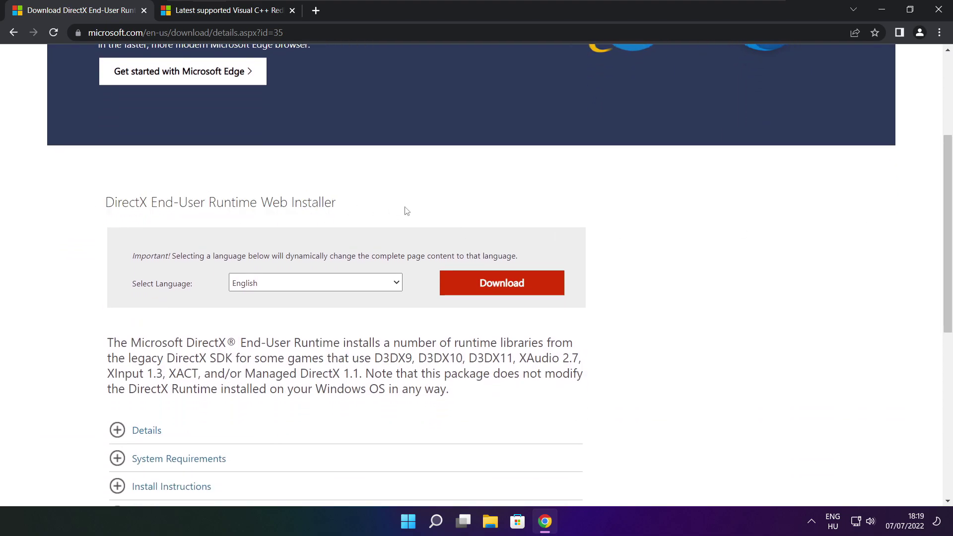
left_click(506, 286)
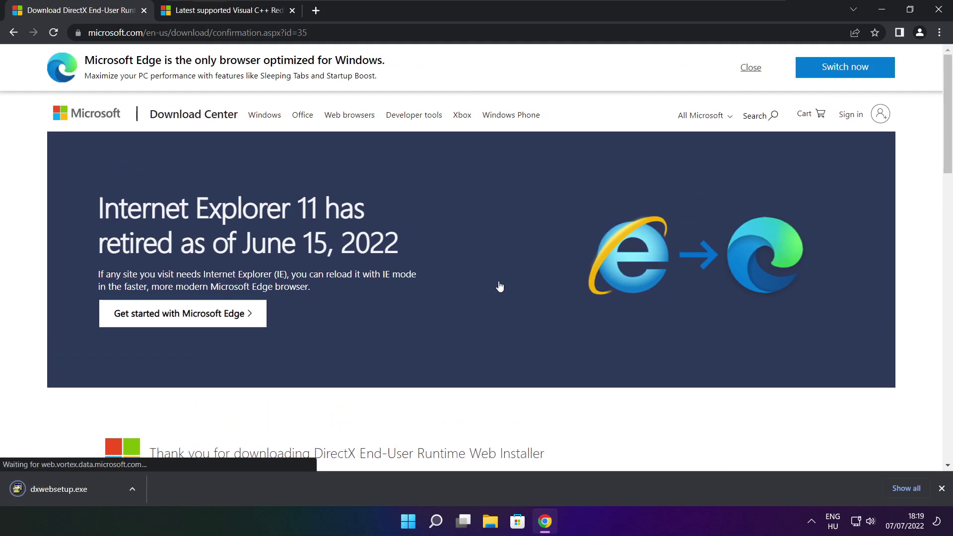
Step: Run dxwebsetup.exe, accept the licence, decline the Bing Bar, and complete the DirectX installation
left_click(89, 490)
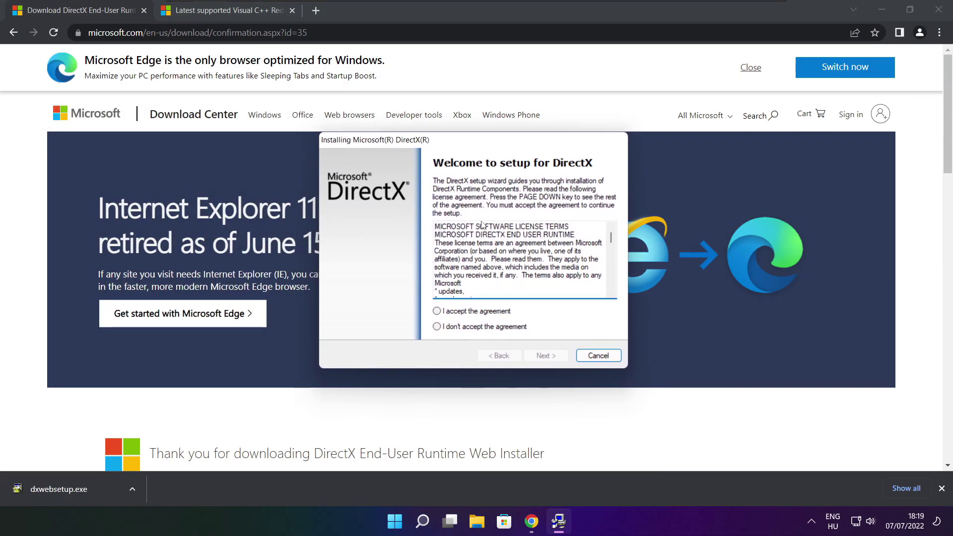
left_click_drag(611, 236, 611, 283)
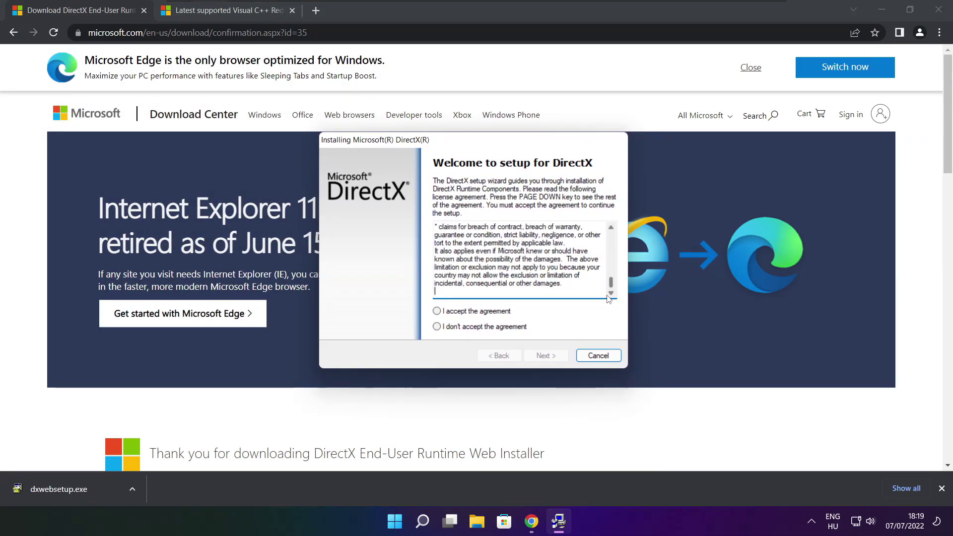
left_click(450, 312)
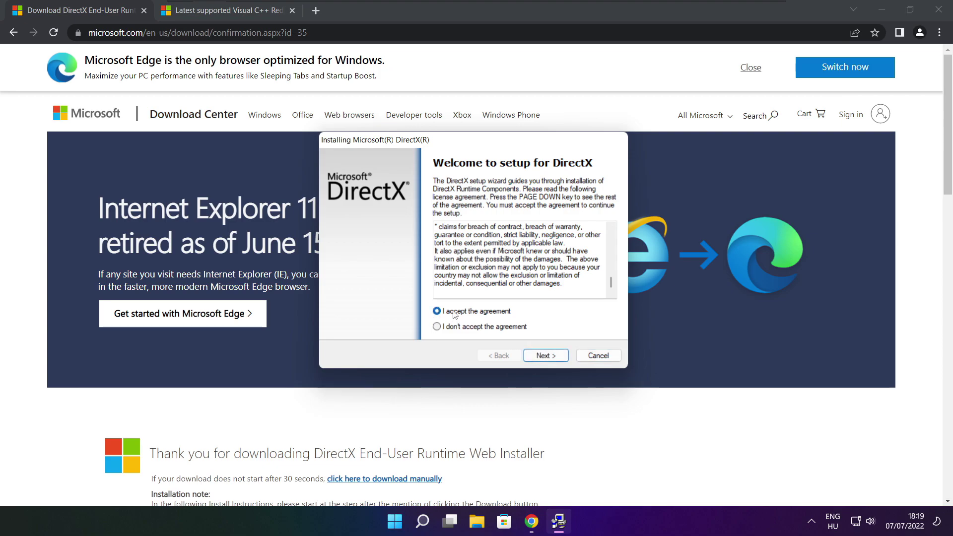
left_click(549, 357)
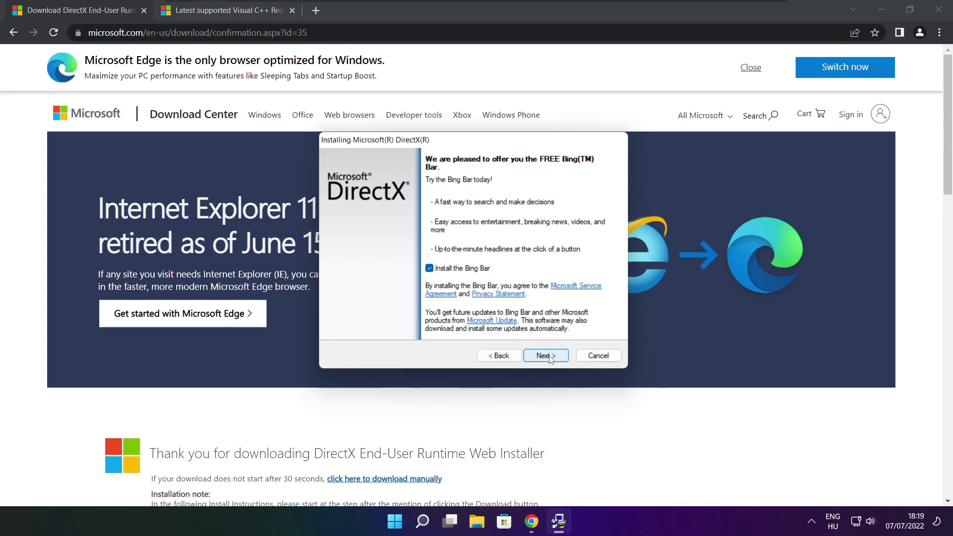
left_click(430, 268)
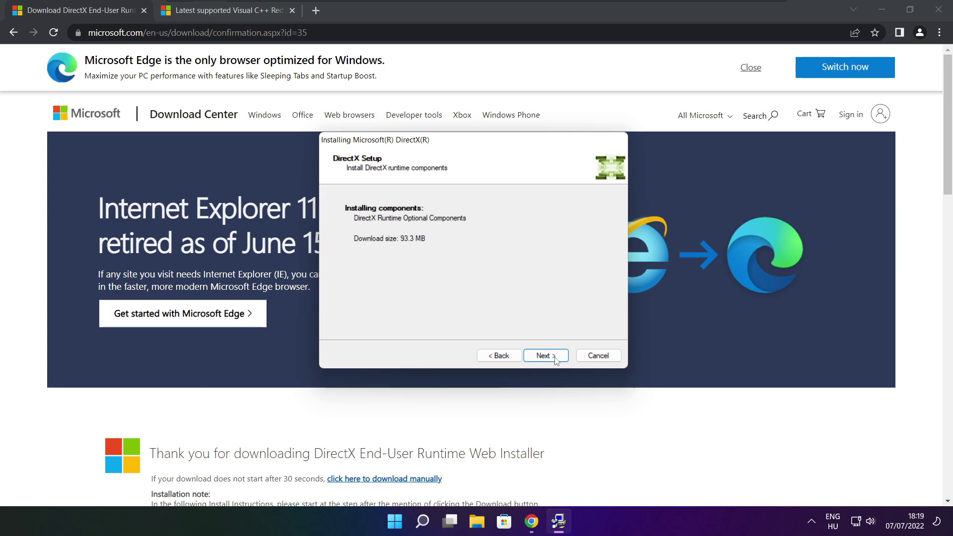
left_click(546, 356)
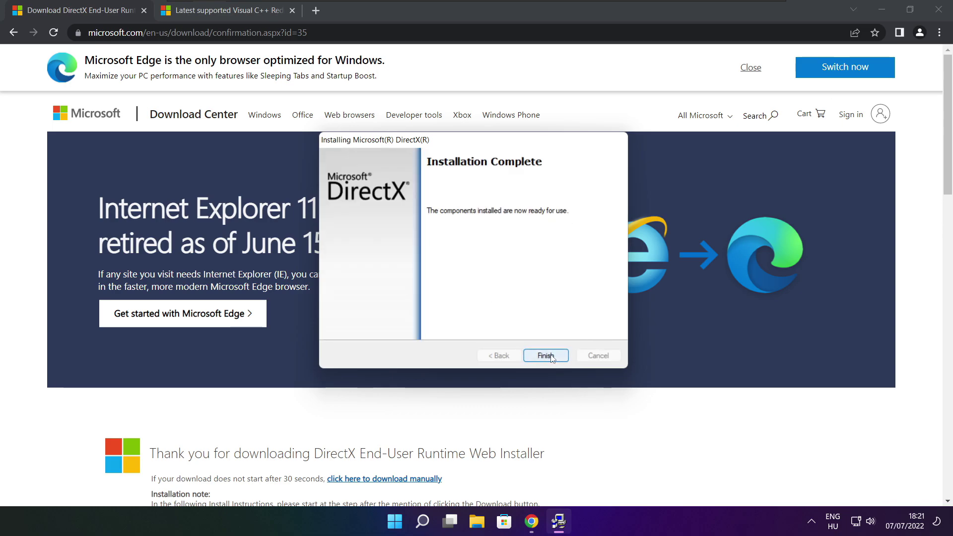
left_click(552, 356)
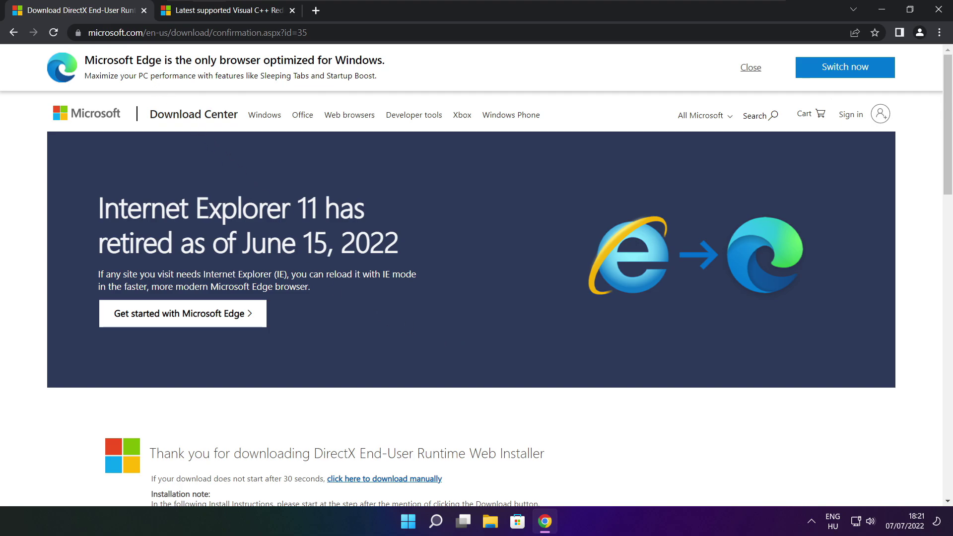